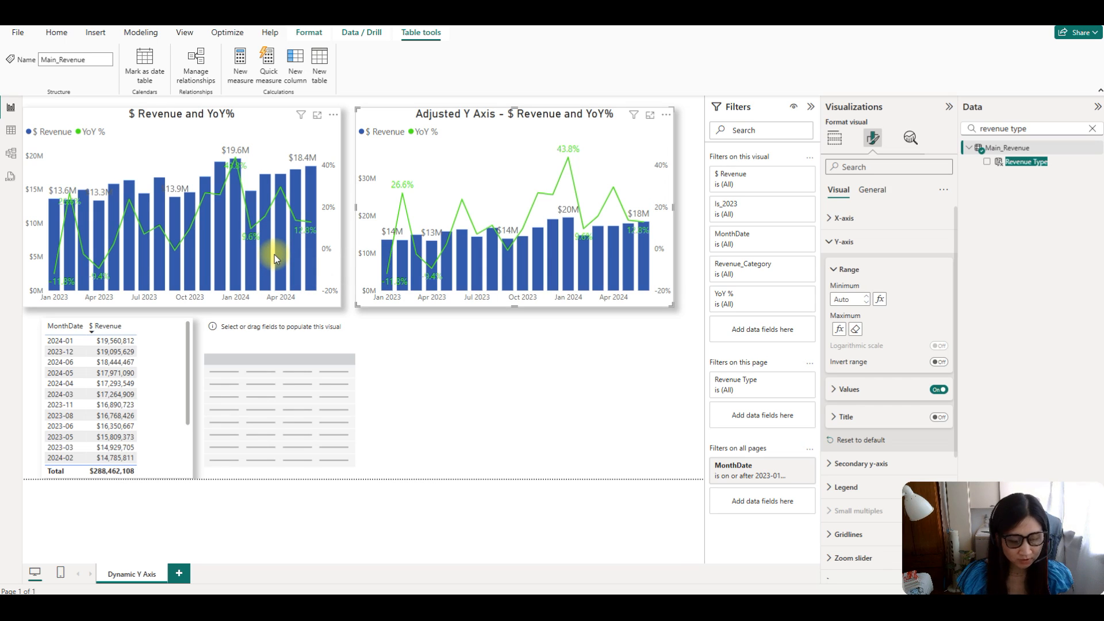
Set the secondary y-axis range minimum of the $ Revenue and YoY% chart to -2.
{"action": "mouse_move", "coordinate": [282, 279]}
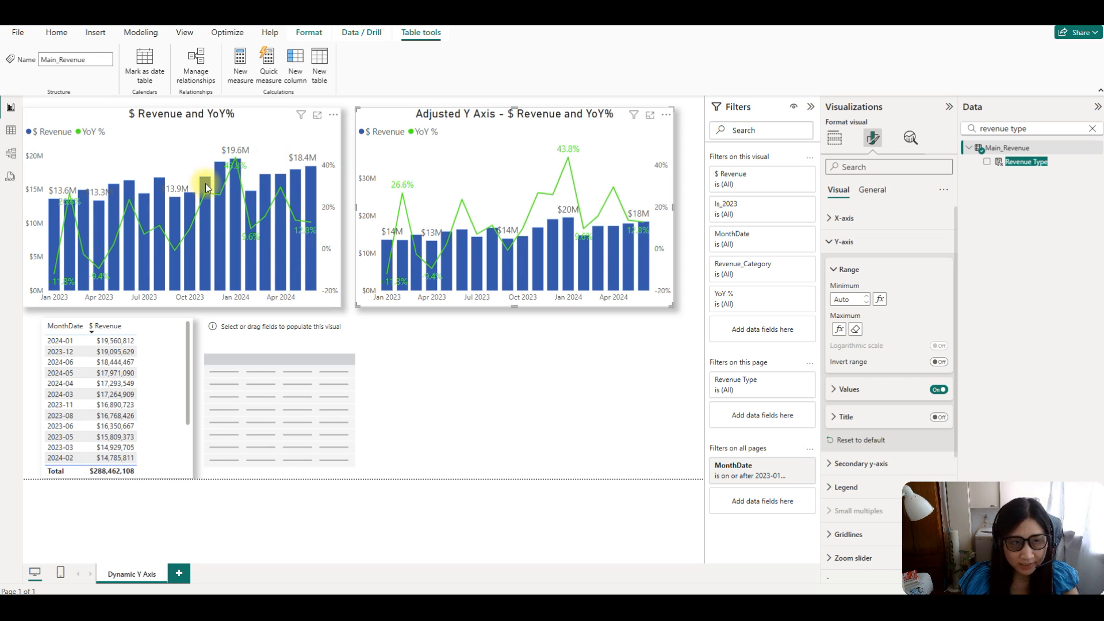
{"action": "left_click", "coordinate": [296, 241]}
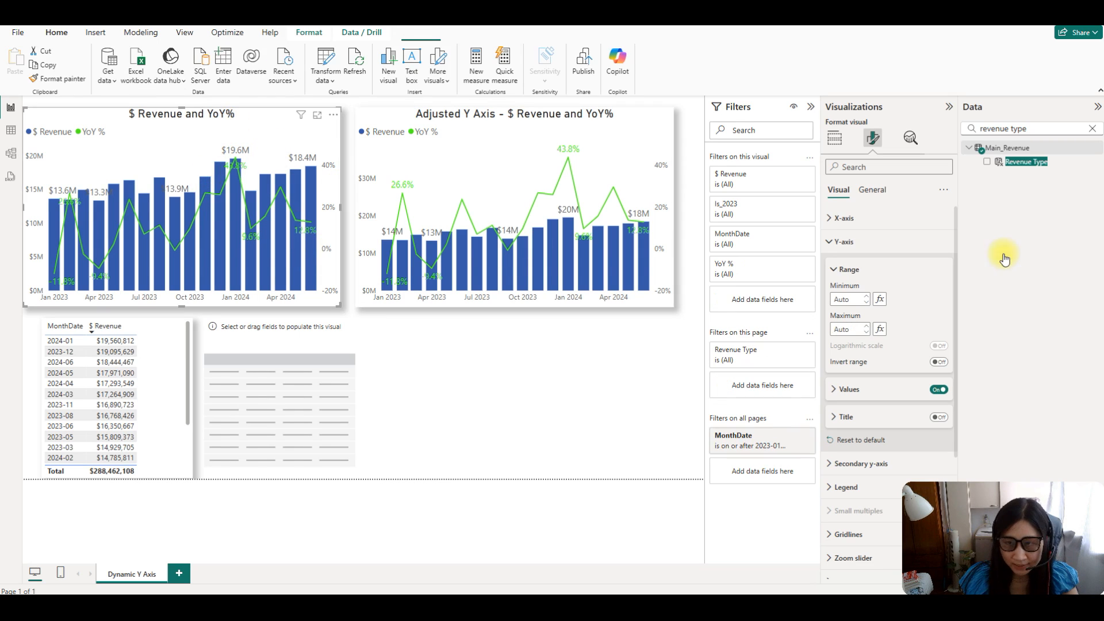
{"action": "left_click", "coordinate": [844, 242]}
{"action": "left_click", "coordinate": [850, 272]}
{"action": "left_click", "coordinate": [856, 322]}
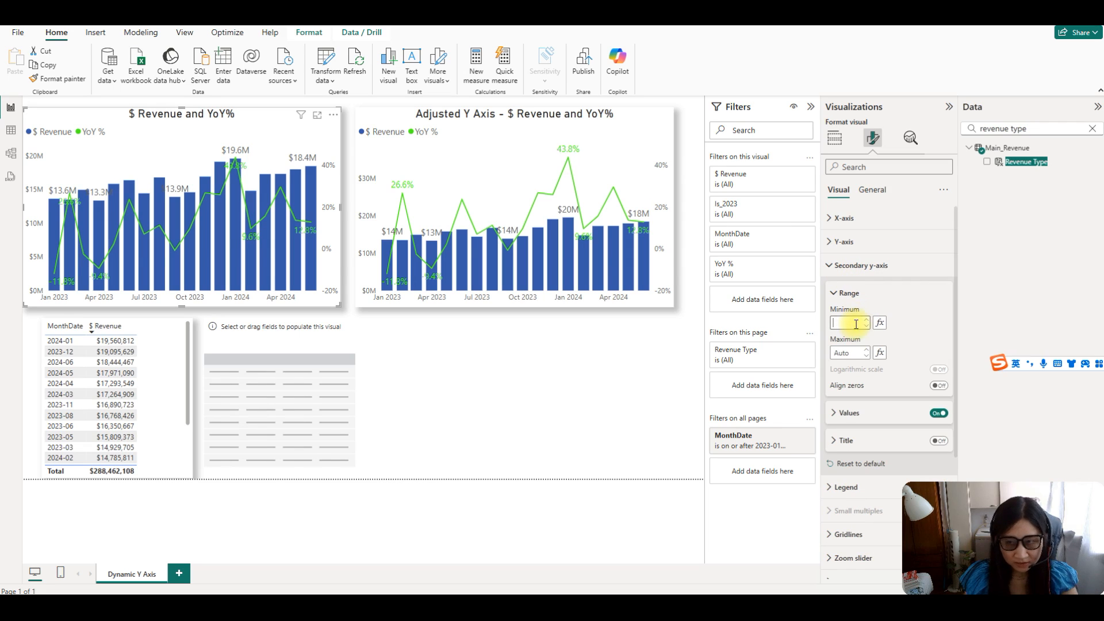
{"action": "type", "text": "-1"}
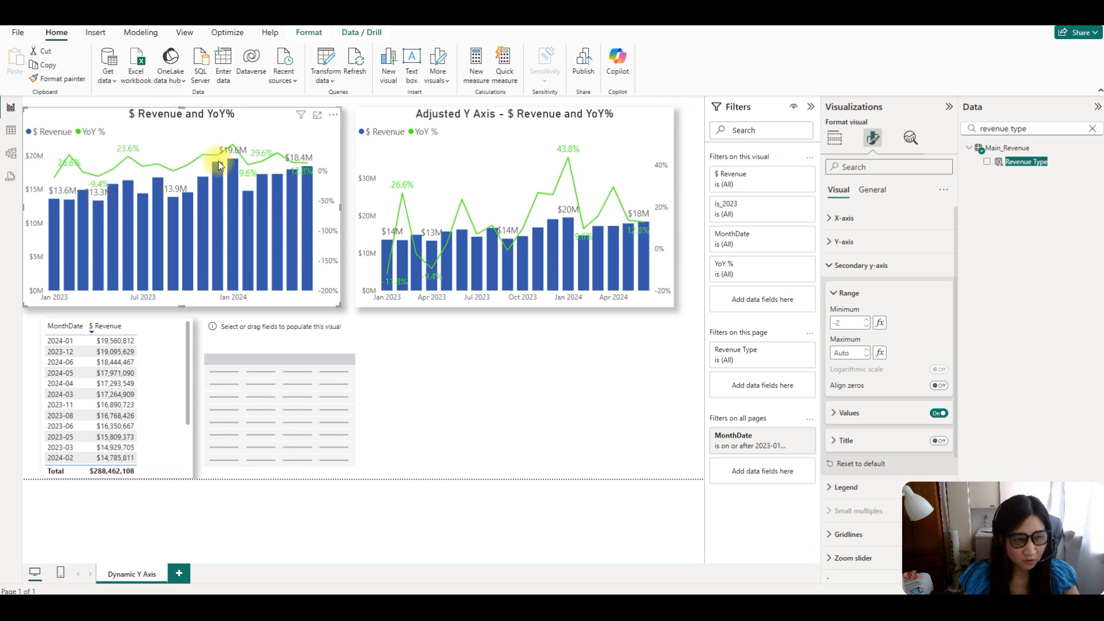
{"action": "mouse_move", "coordinate": [214, 223]}
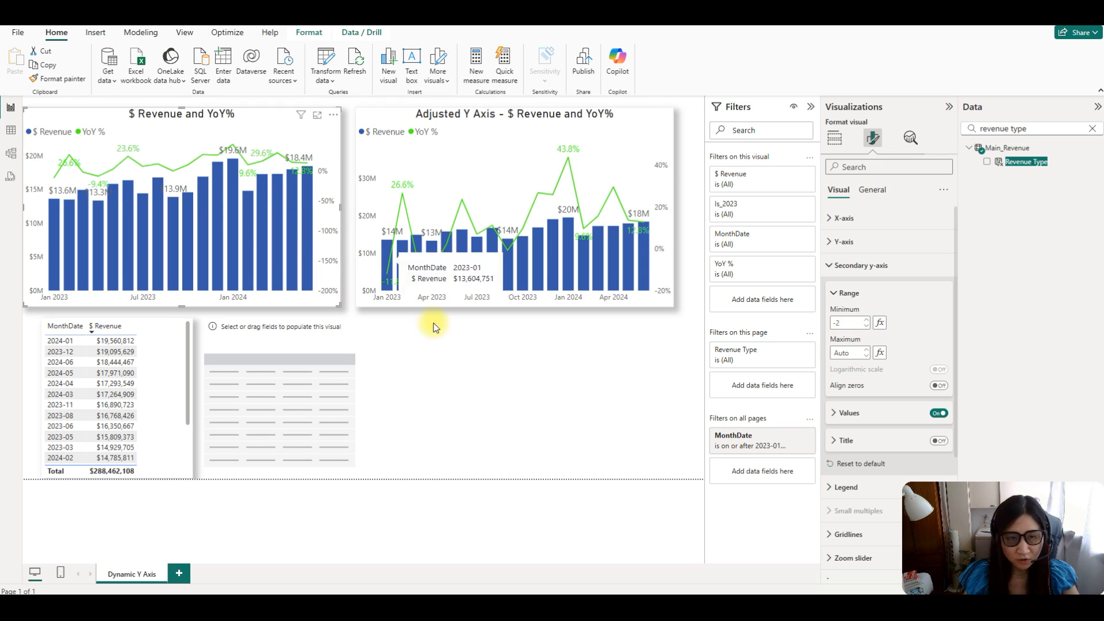
Filter the page by Revenue Type, trying Others before switching to Retailing, and check the original chart's columns and line.
{"action": "left_click", "coordinate": [371, 326]}
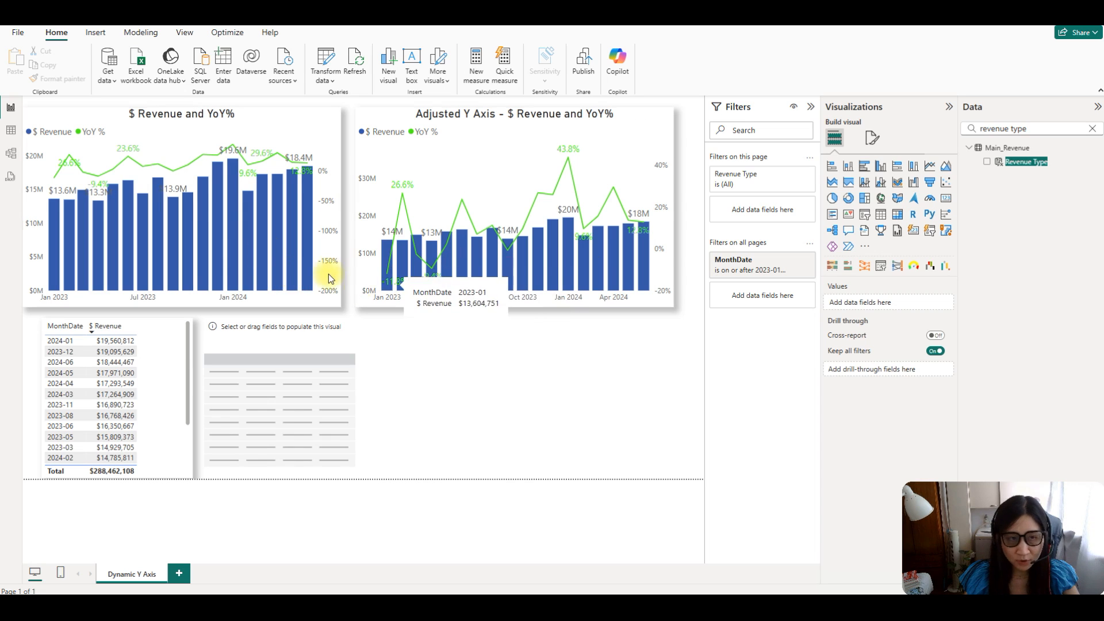
{"action": "left_click", "coordinate": [780, 175]}
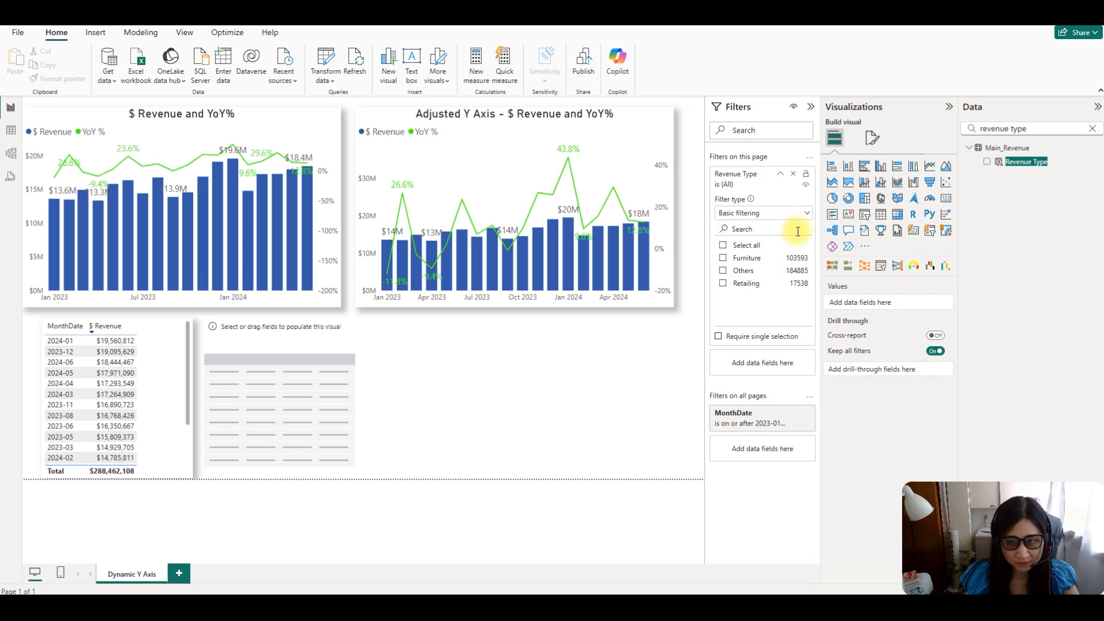
{"action": "left_click", "coordinate": [745, 277]}
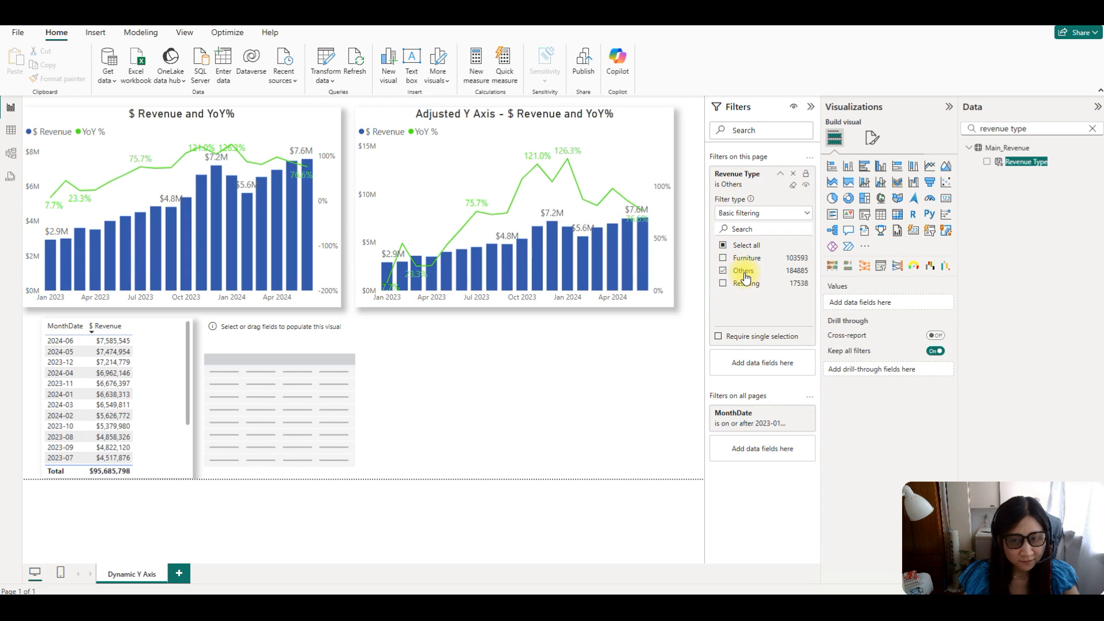
{"action": "left_click", "coordinate": [743, 283]}
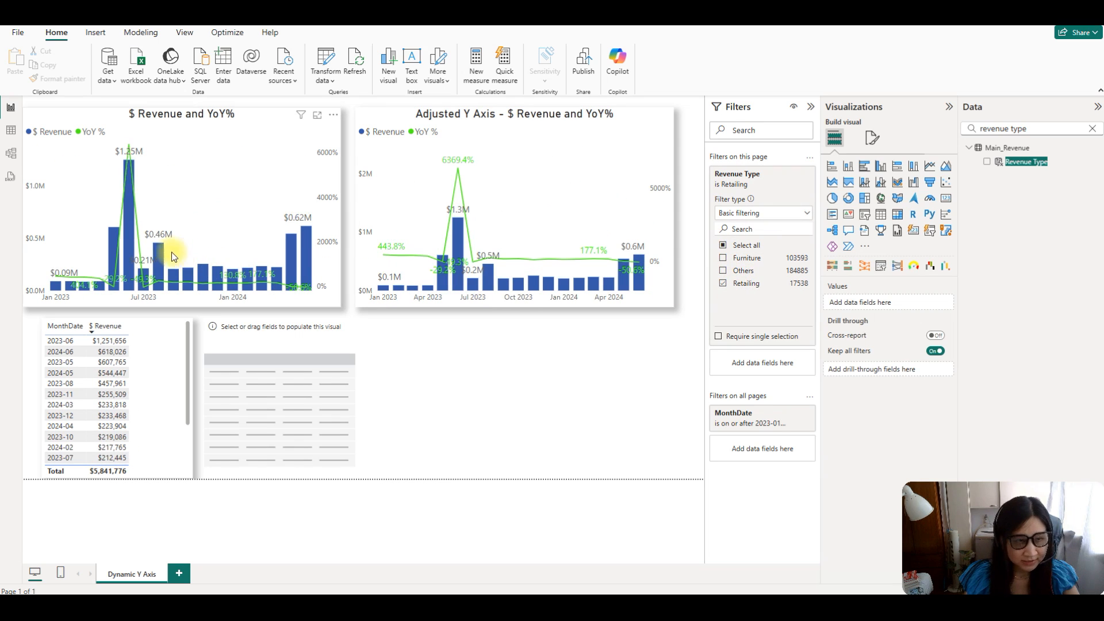
{"action": "mouse_move", "coordinate": [128, 163]}
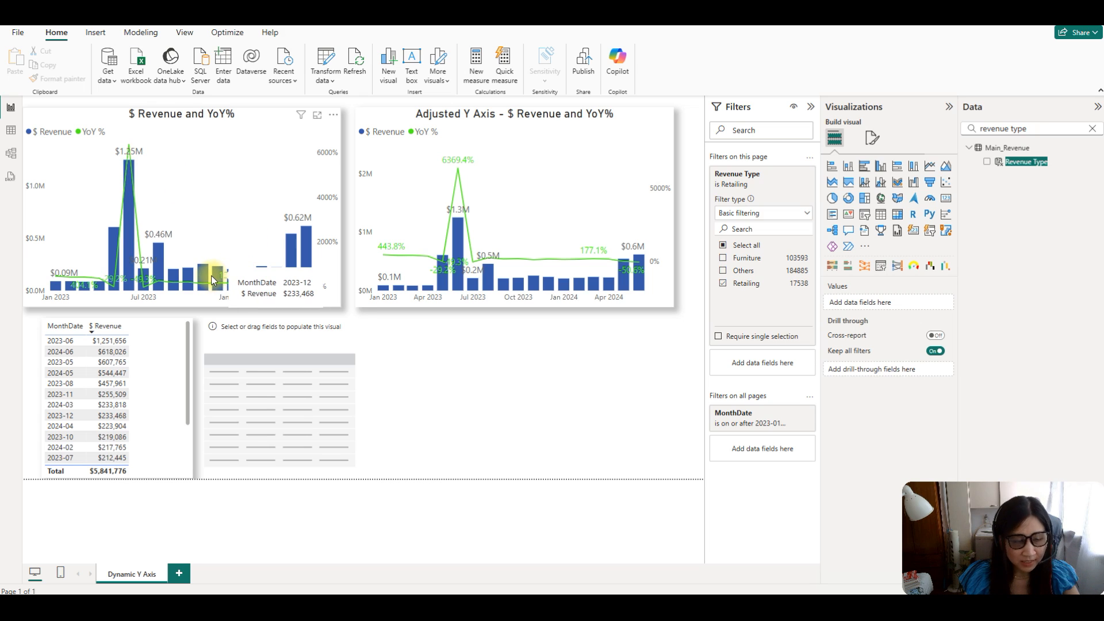
{"action": "mouse_move", "coordinate": [210, 287]}
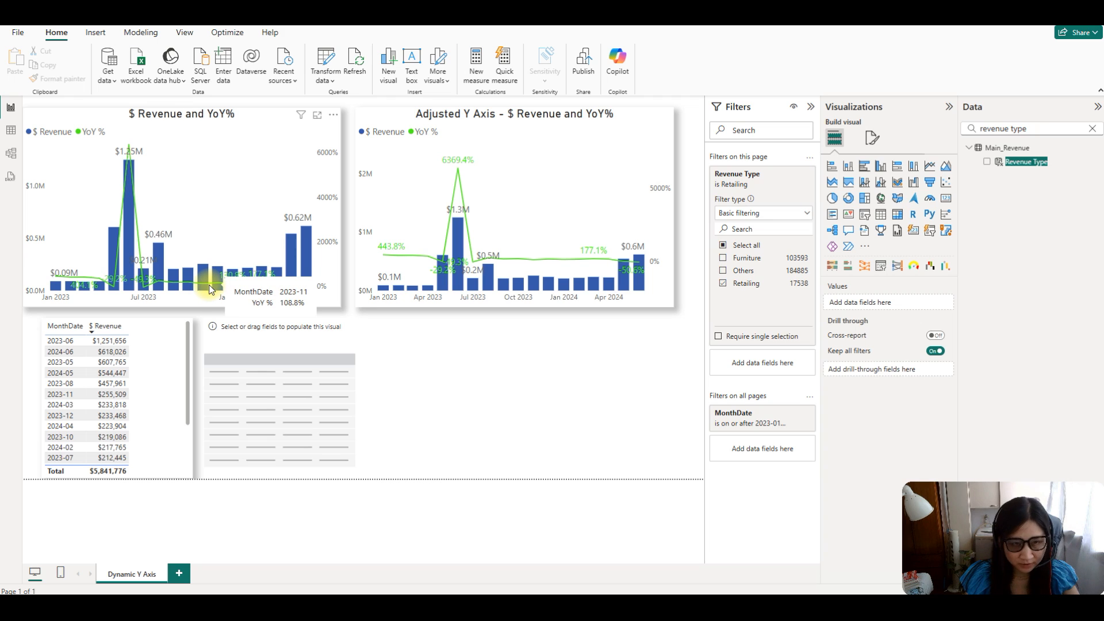
Lower the secondary y-axis minimum of the $ Revenue and YoY% chart, trying -10 and settling on -20.
{"action": "left_click", "coordinate": [249, 244]}
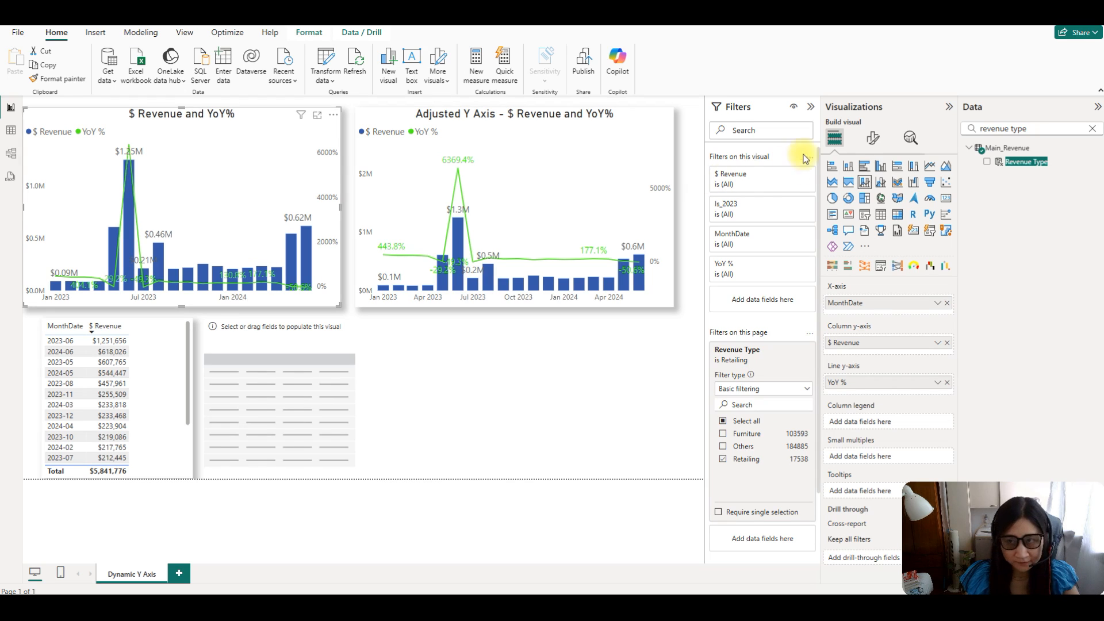
{"action": "left_click", "coordinate": [872, 139]}
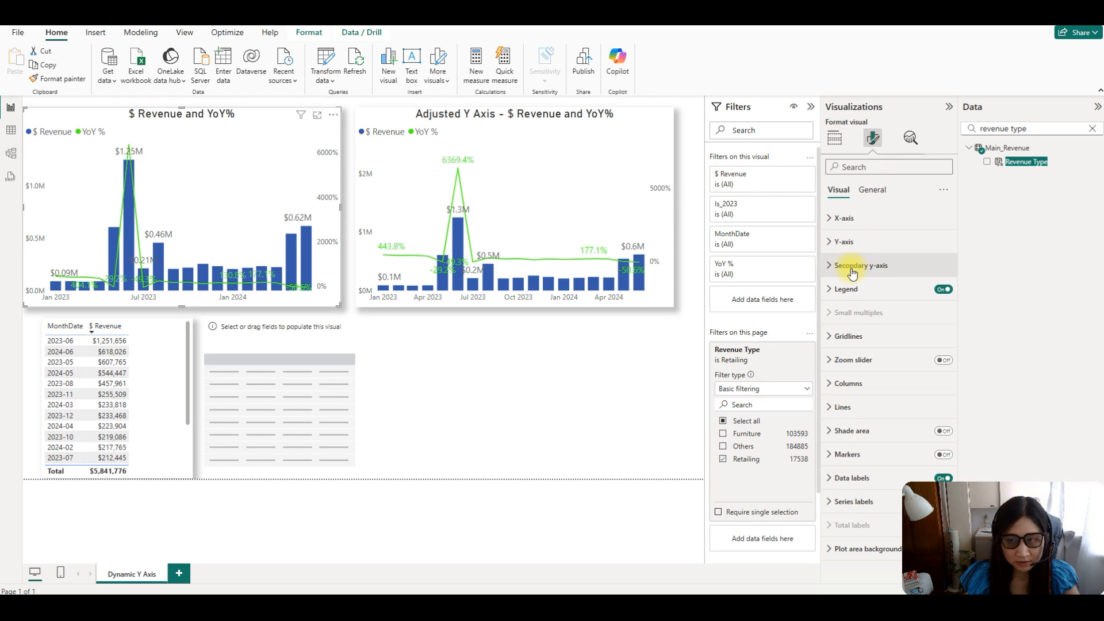
{"action": "left_click", "coordinate": [858, 265]}
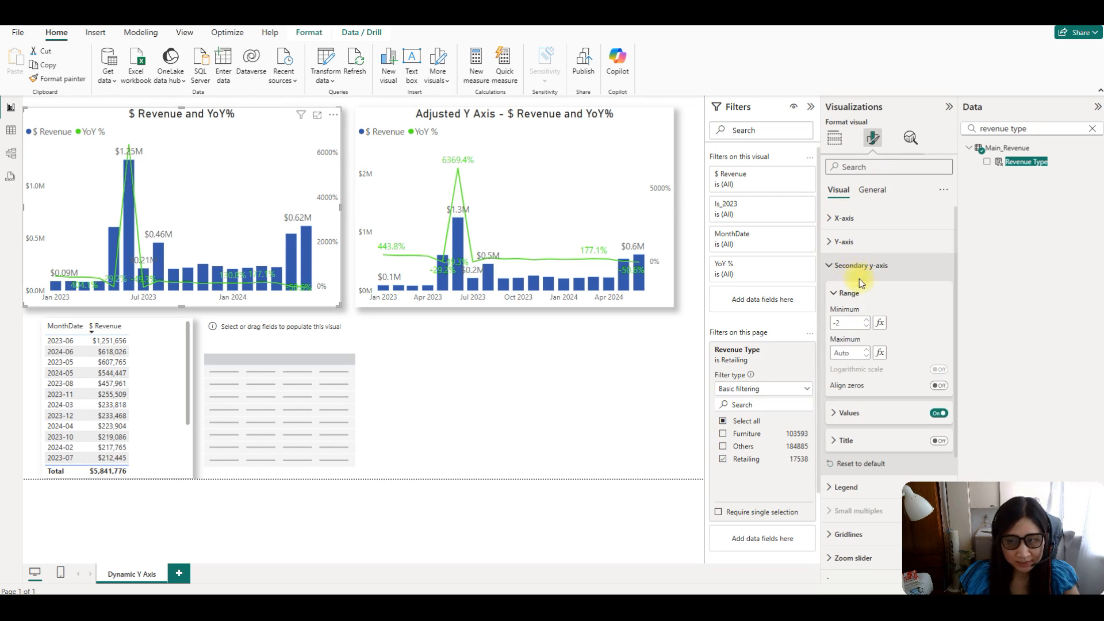
{"action": "double_click", "coordinate": [853, 322]}
{"action": "key", "text": "BackSpace"}
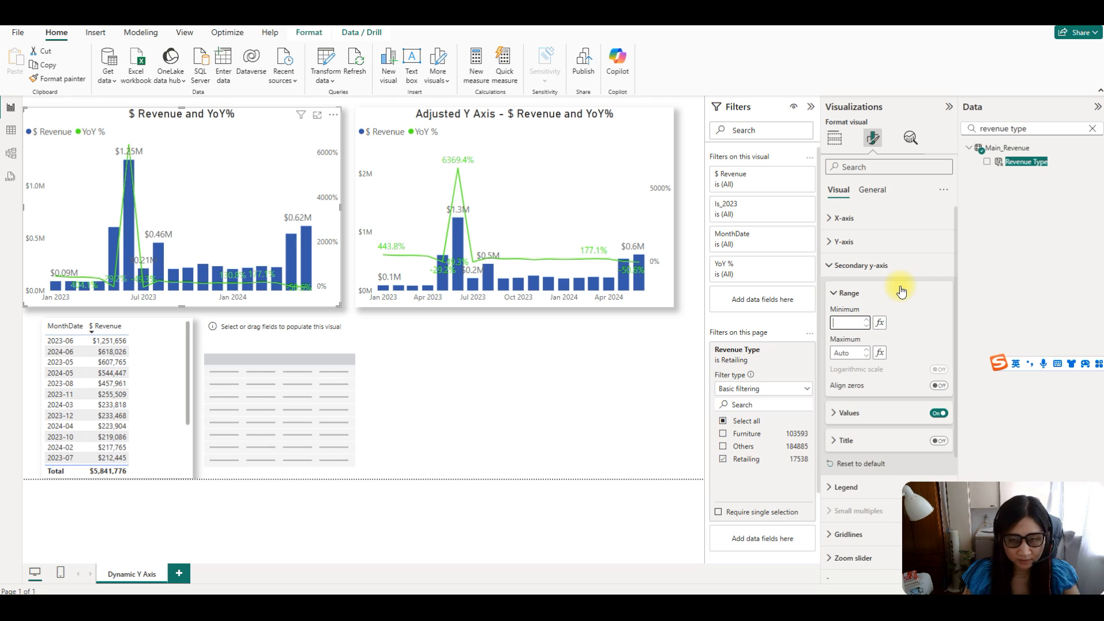
{"action": "type", "text": "-10"}
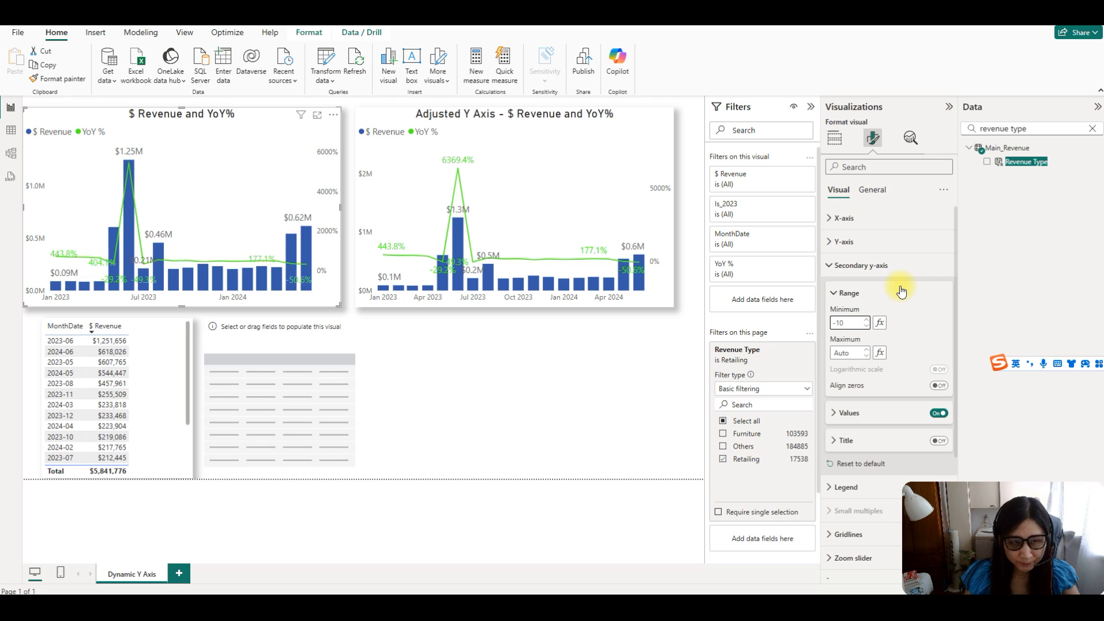
{"action": "key", "text": "BackSpace"}
{"action": "key", "text": "BackSpace"}
{"action": "type", "text": "20"}
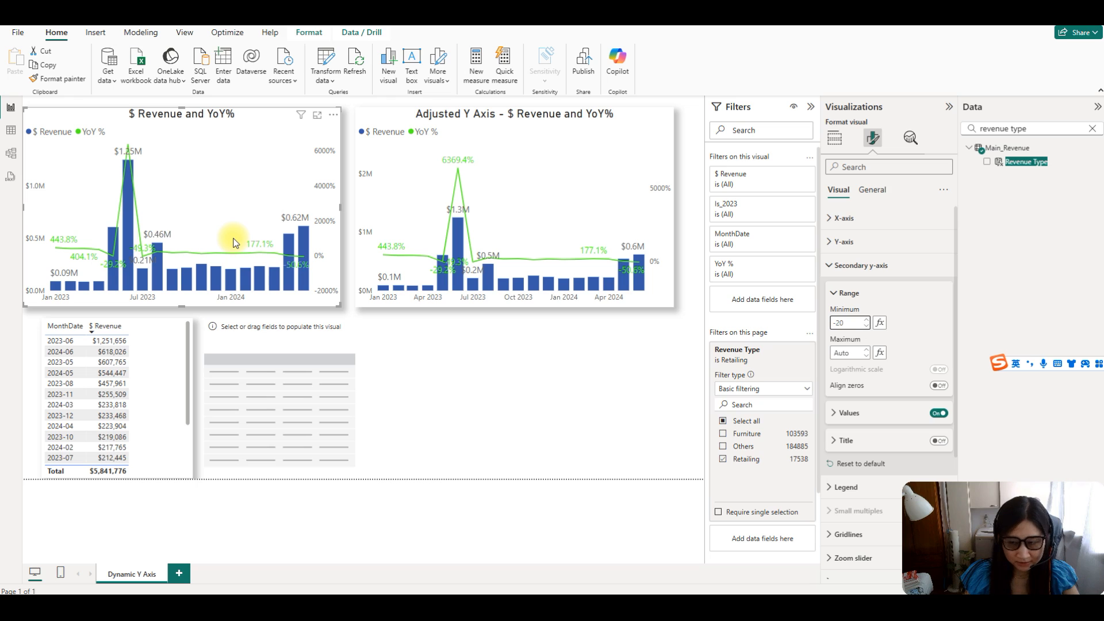
{"action": "left_click", "coordinate": [835, 294]}
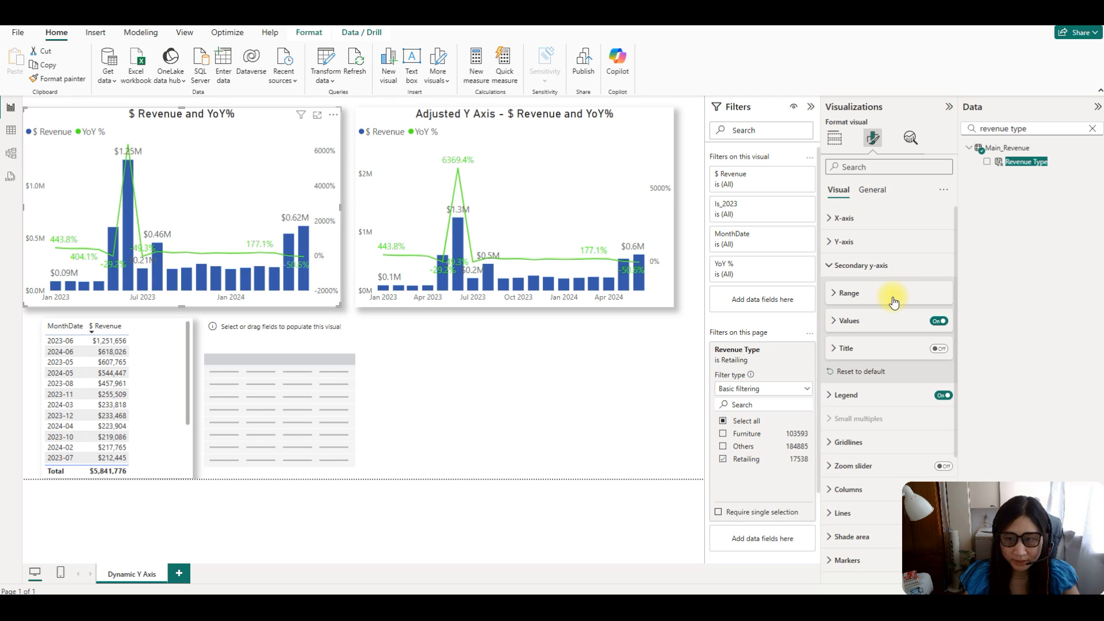
{"action": "left_click", "coordinate": [835, 294]}
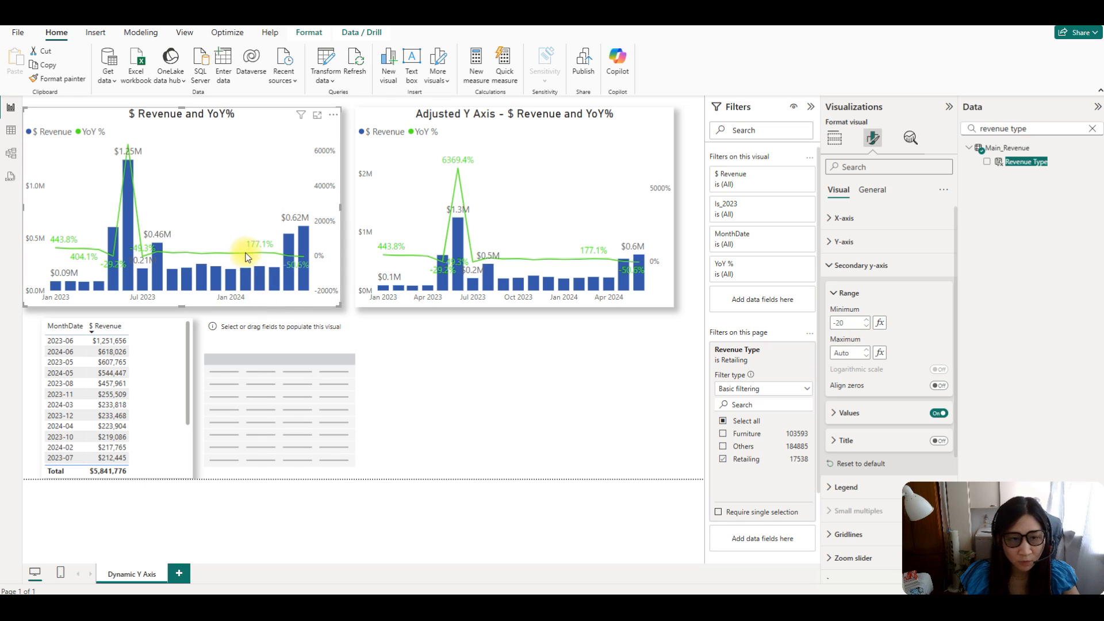
Restore the original chart's secondary y-axis minimum to Auto and the page's Revenue Type filter to All.
{"action": "mouse_move", "coordinate": [248, 257]}
{"action": "left_click", "coordinate": [845, 322]}
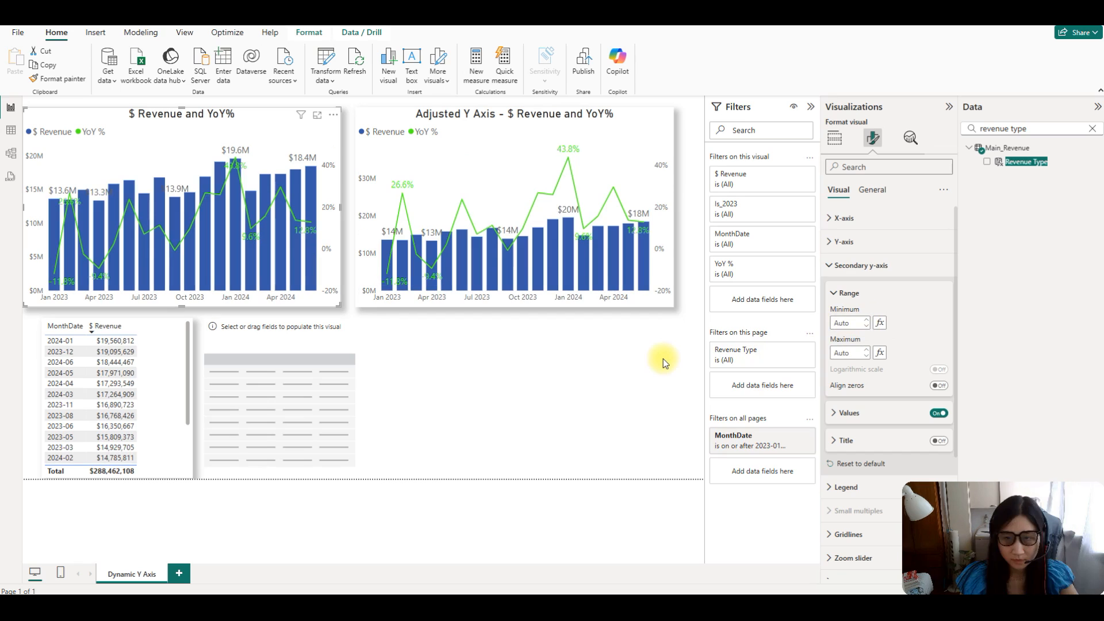
{"action": "left_click", "coordinate": [663, 359]}
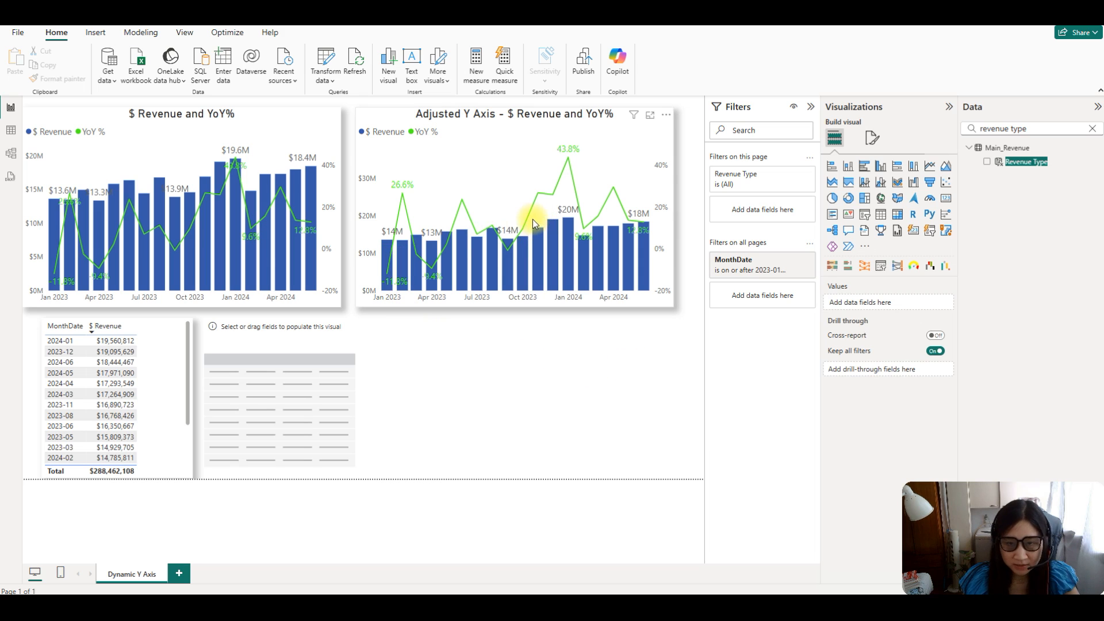
Compare the Adjusted Y Axis chart with the original chart and examine its Y-axis range settings.
{"action": "mouse_move", "coordinate": [533, 264]}
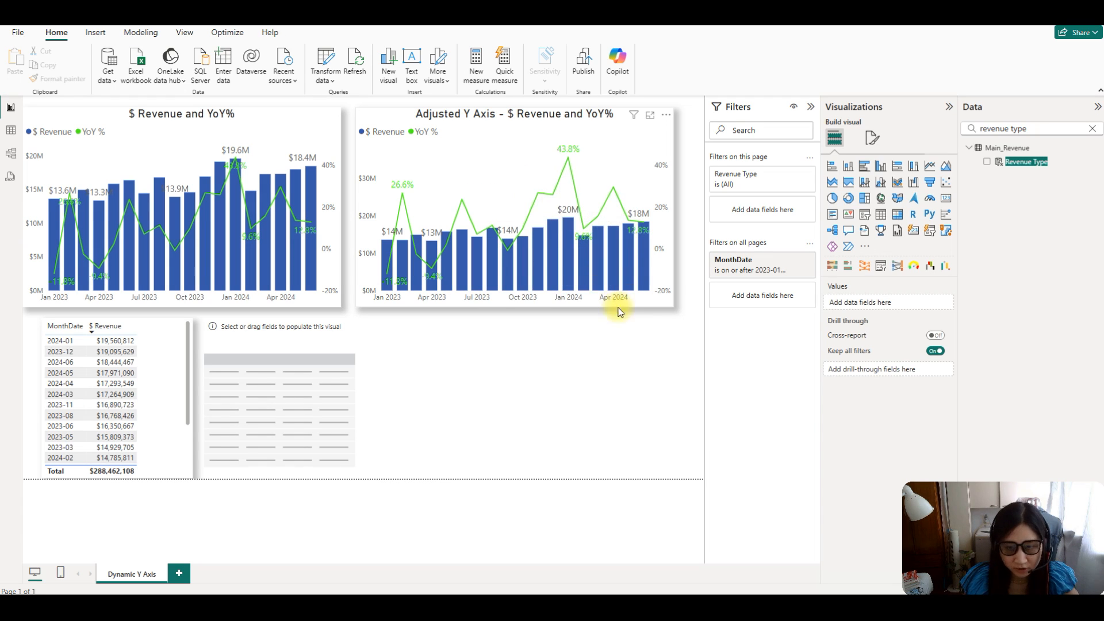
{"action": "left_click", "coordinate": [291, 236]}
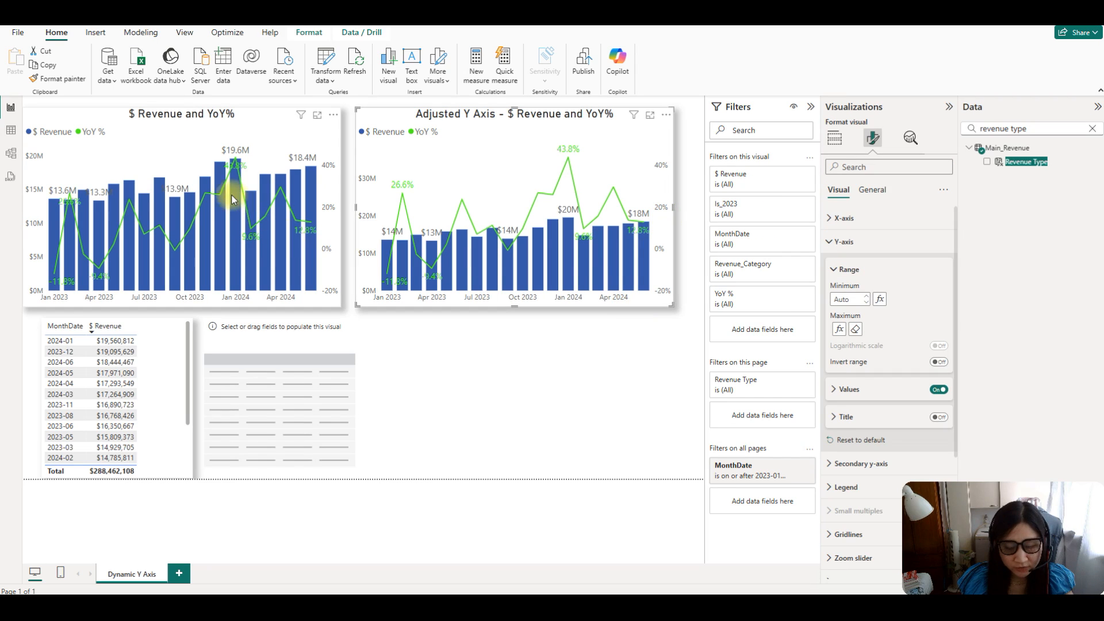
{"action": "left_click", "coordinate": [358, 185]}
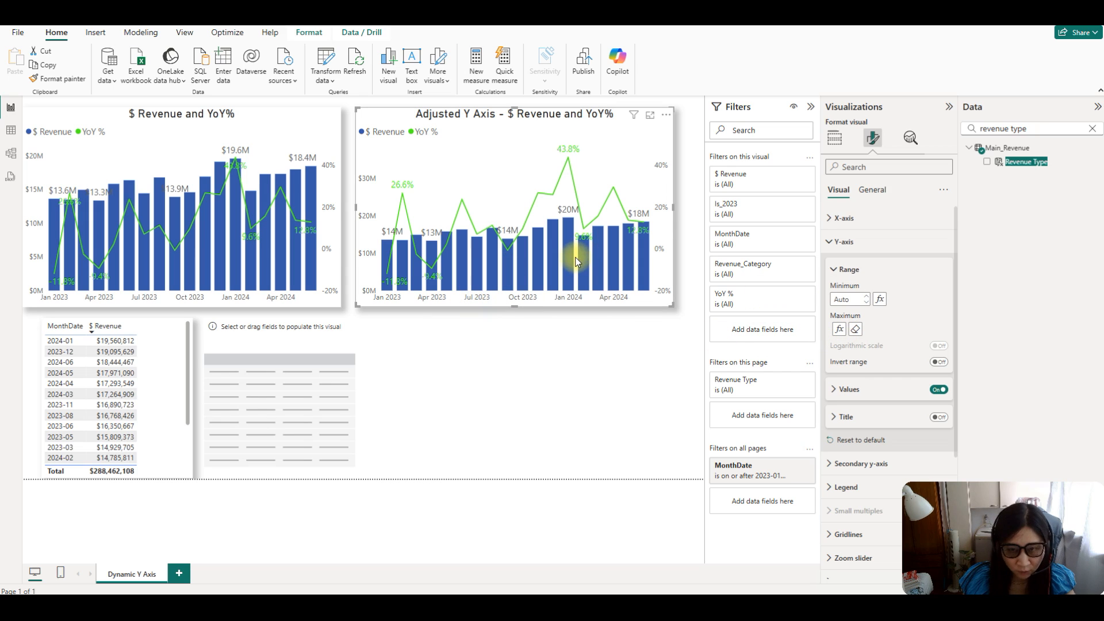
{"action": "mouse_move", "coordinate": [570, 228]}
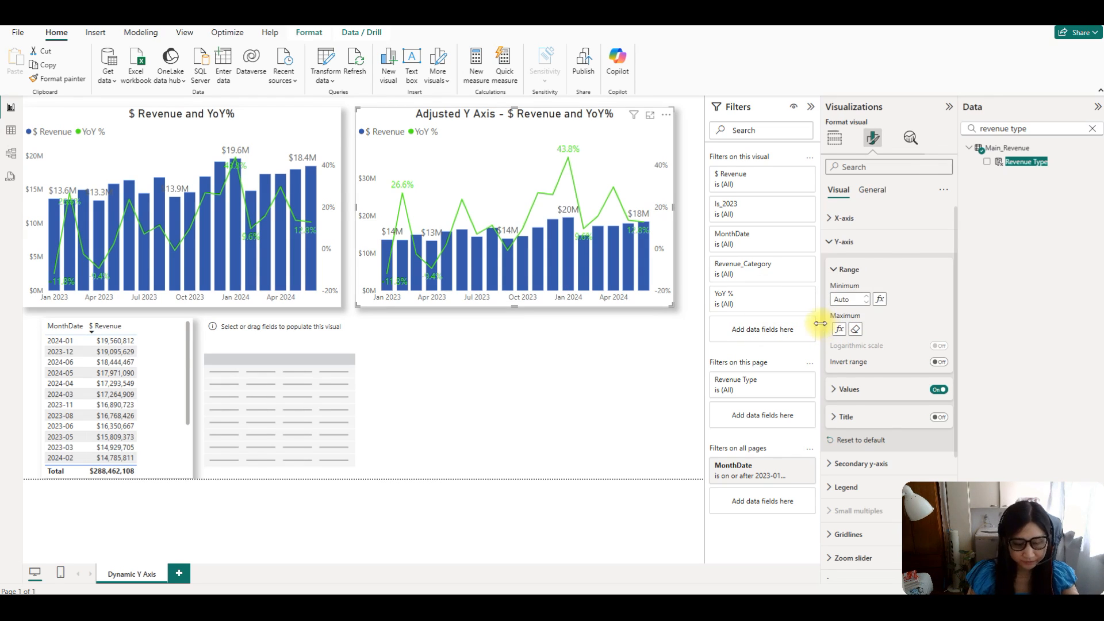
{"action": "left_click", "coordinate": [694, 329]}
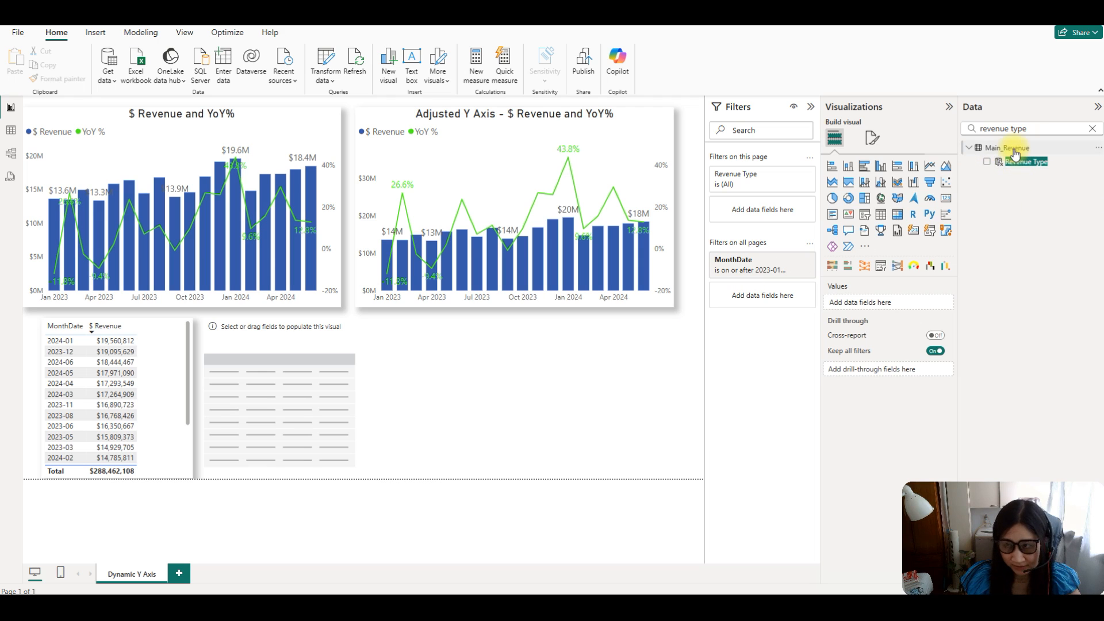
Create a new measure in the Main_Revenue table and name it Adjusted Y Axis Parameter.
{"action": "left_click", "coordinate": [1097, 149]}
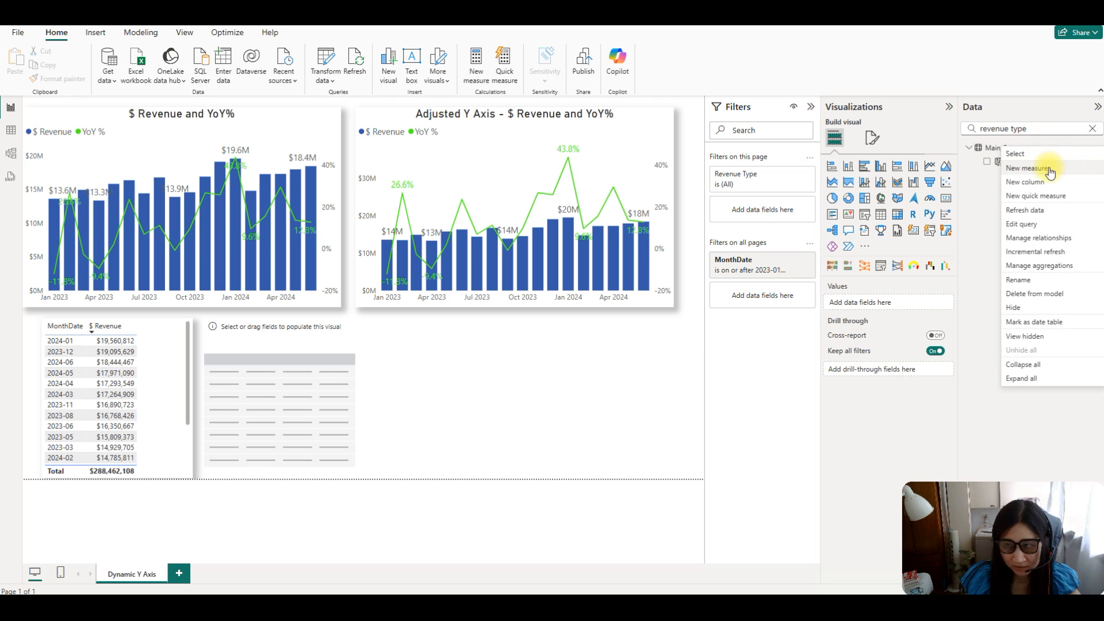
{"action": "left_click", "coordinate": [1048, 168]}
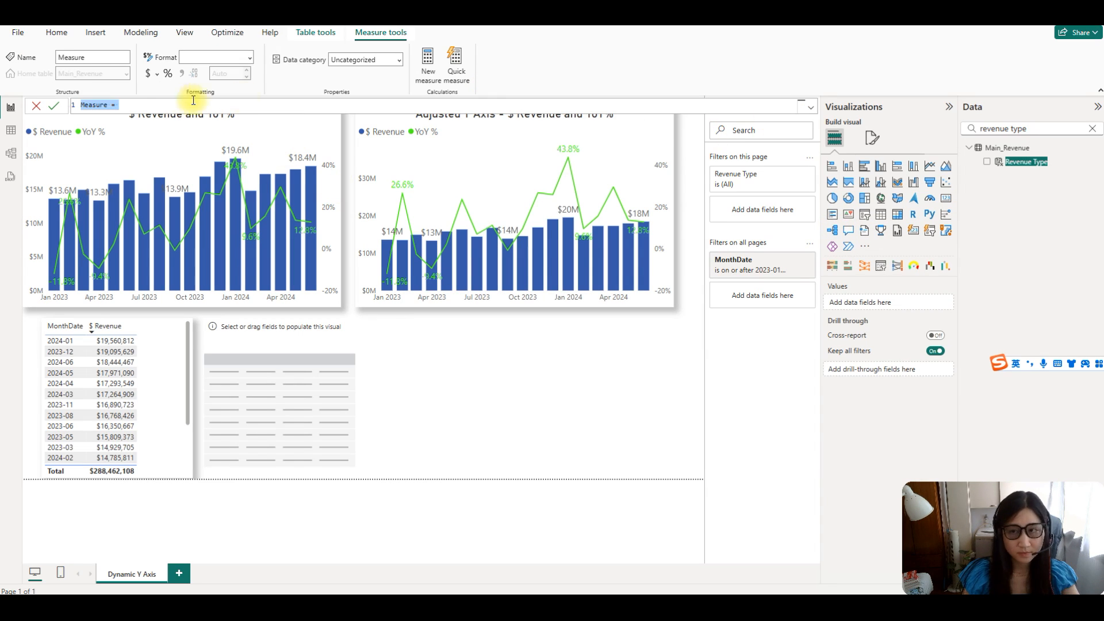
{"action": "double_click", "coordinate": [108, 104]}
{"action": "type", "text": "Ad"}
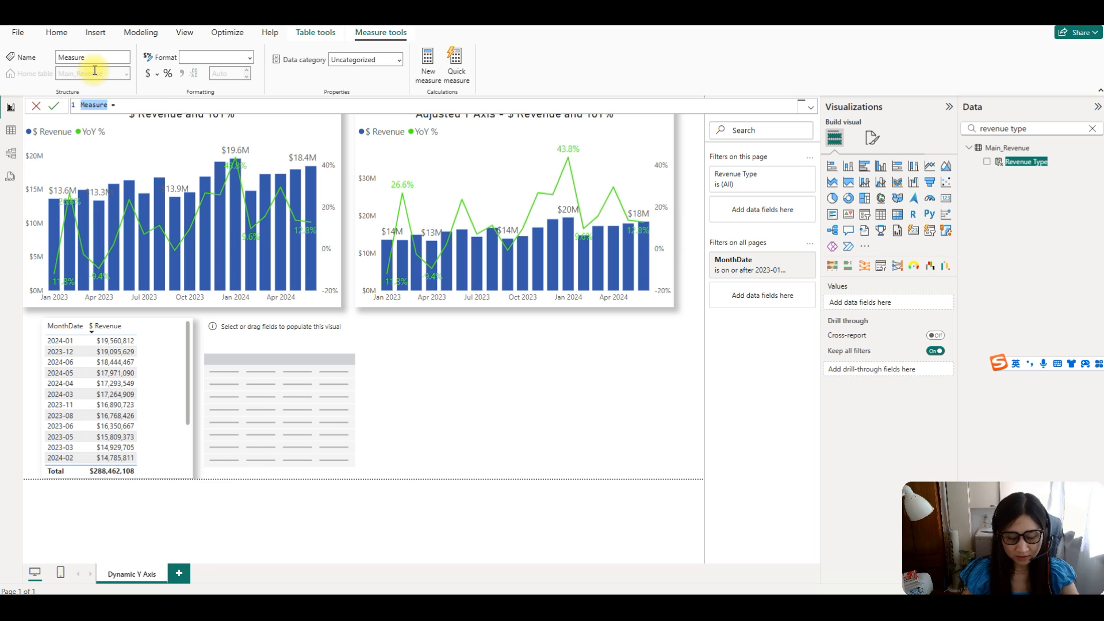
{"action": "type", "text": "justed Y Axis Parameter"}
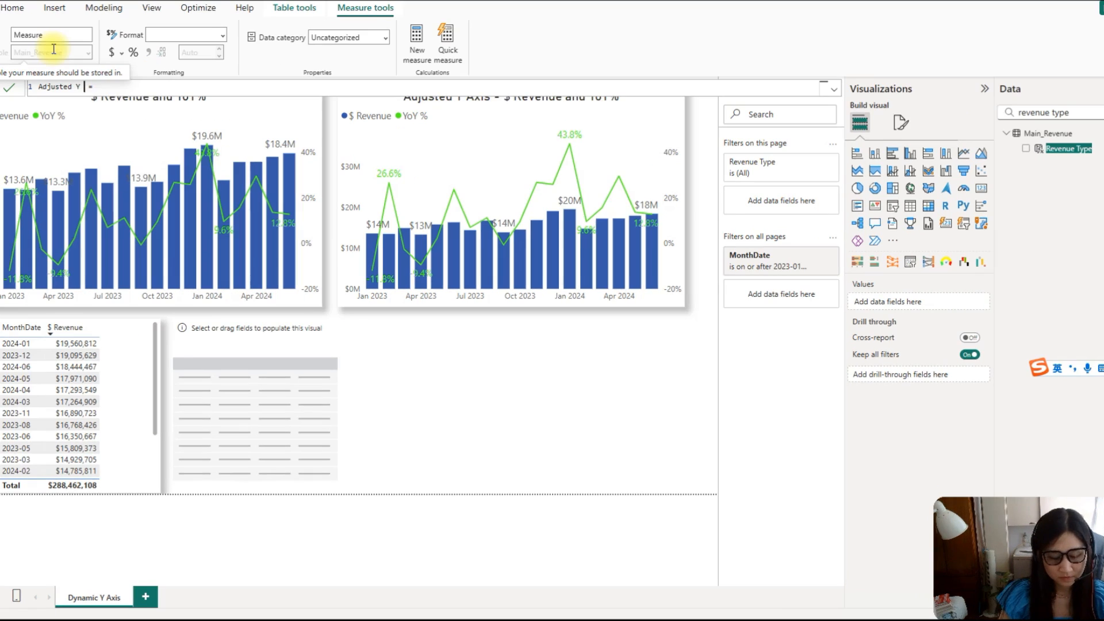
Add the comment "-- list revenue by month" on its own line in the measure's formula, set off by blank lines.
{"action": "key", "text": "End"}
{"action": "key", "text": "shift+Return"}
{"action": "key", "text": "shift+Return"}
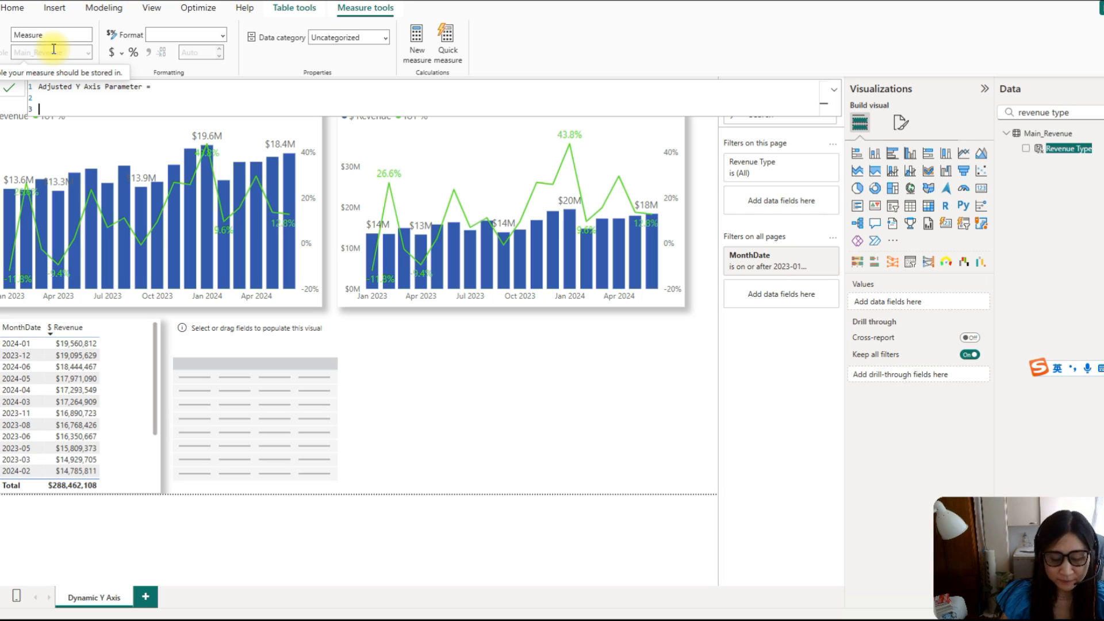
{"action": "type", "text": "--"}
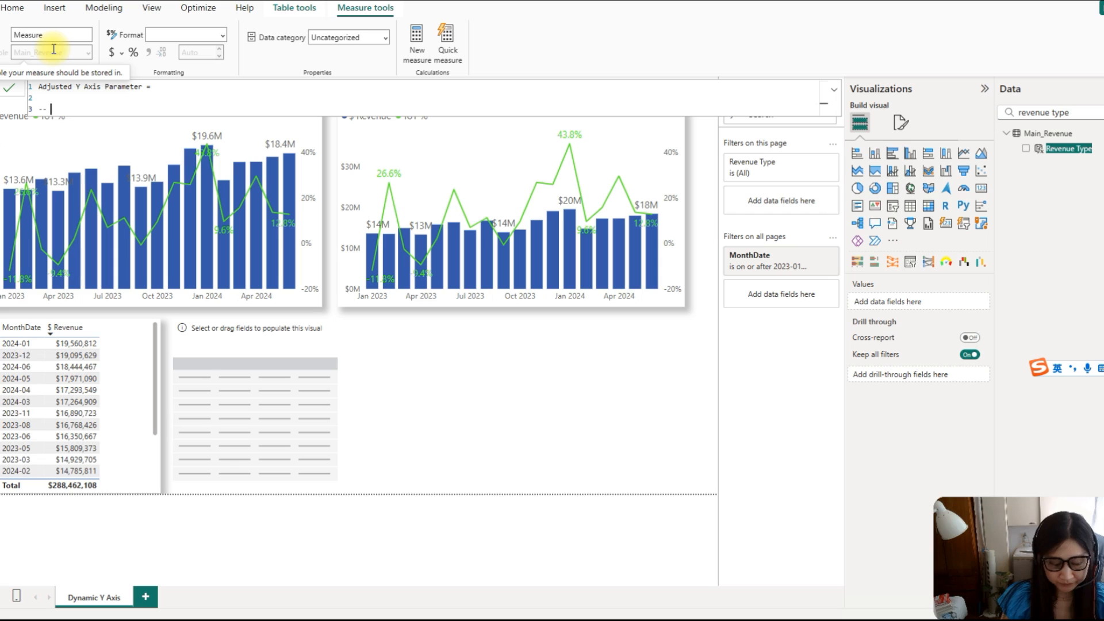
{"action": "type", "text": "list revenn"}
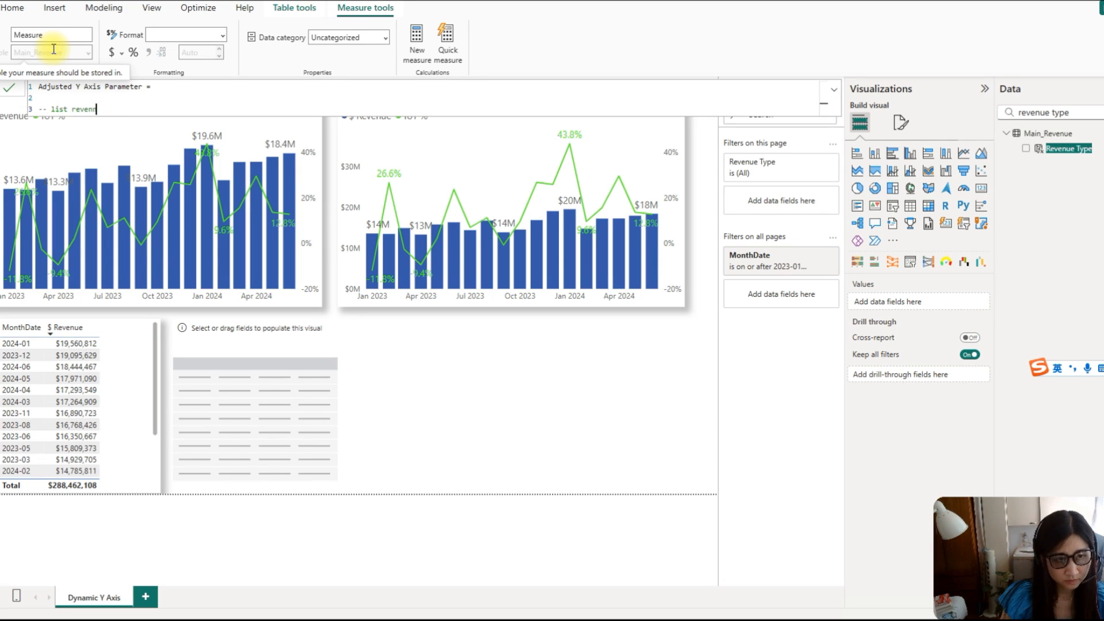
{"action": "type", "text": "uby mo"}
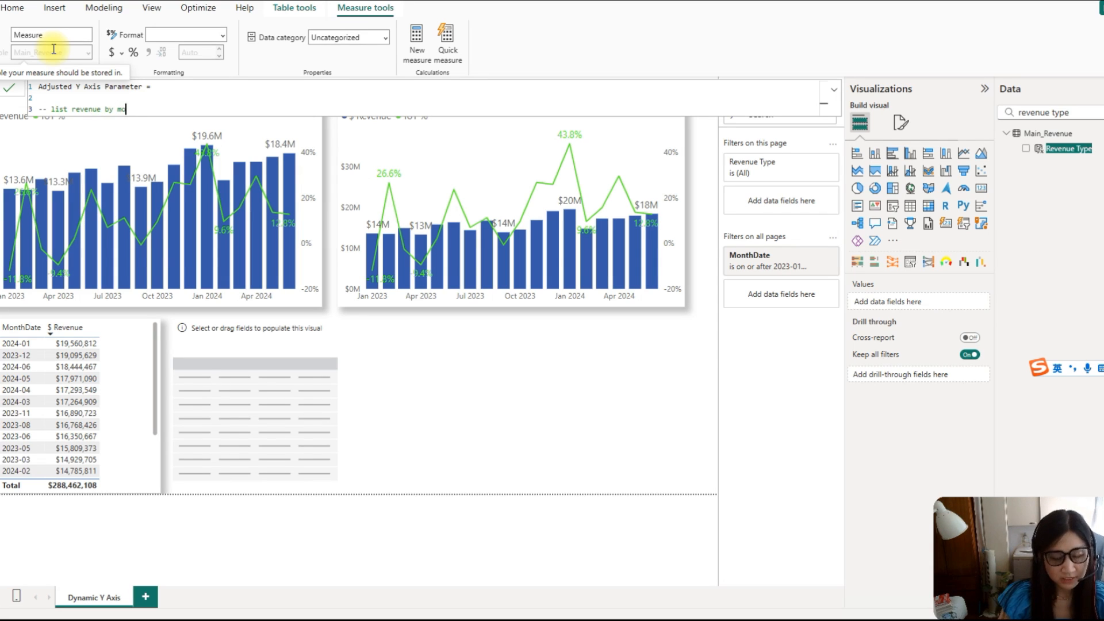
{"action": "type", "text": "nth"}
{"action": "key", "text": "Return"}
{"action": "key", "text": "Return"}
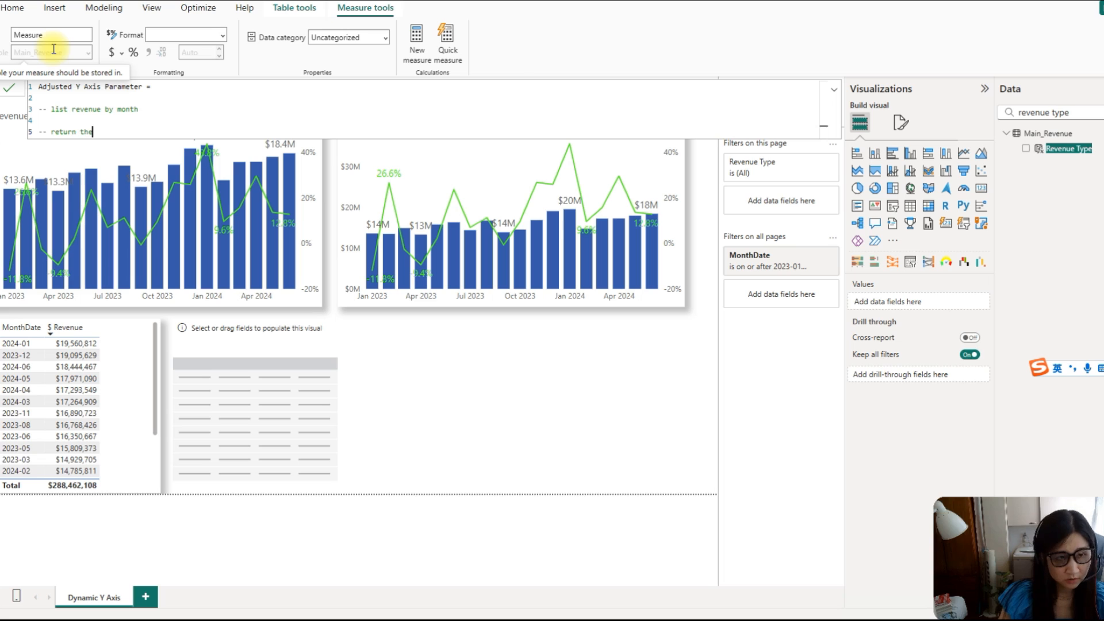
Add the comment "-- return the biggest value" below the first comment, with blank lines between the two.
{"action": "type", "text": "-- return the biggest value"}
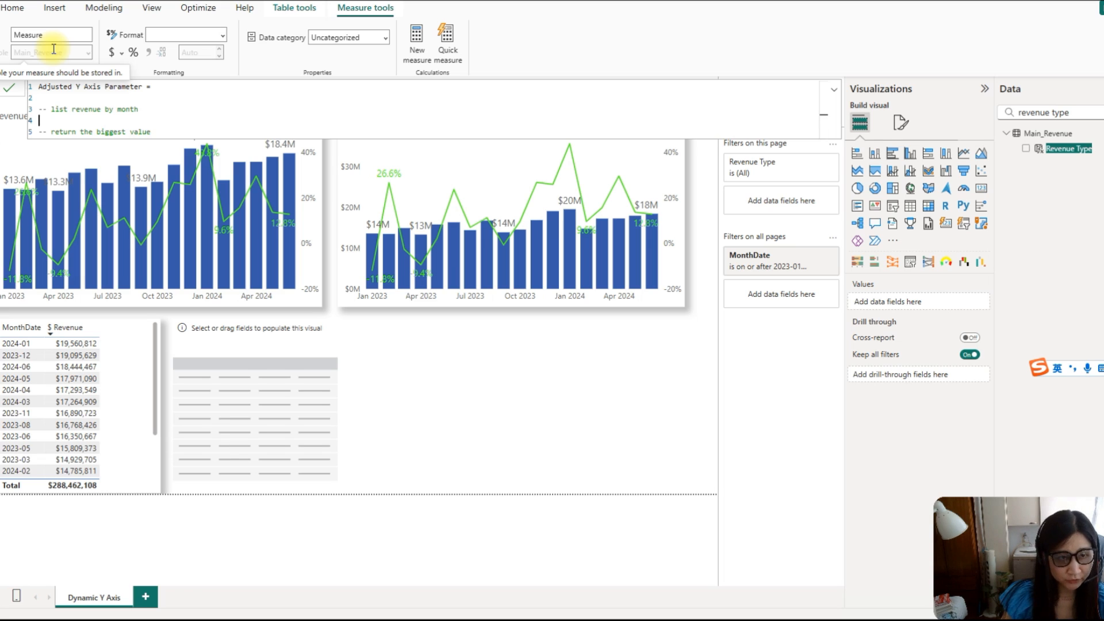
{"action": "key", "text": "Return"}
{"action": "key", "text": "Return"}
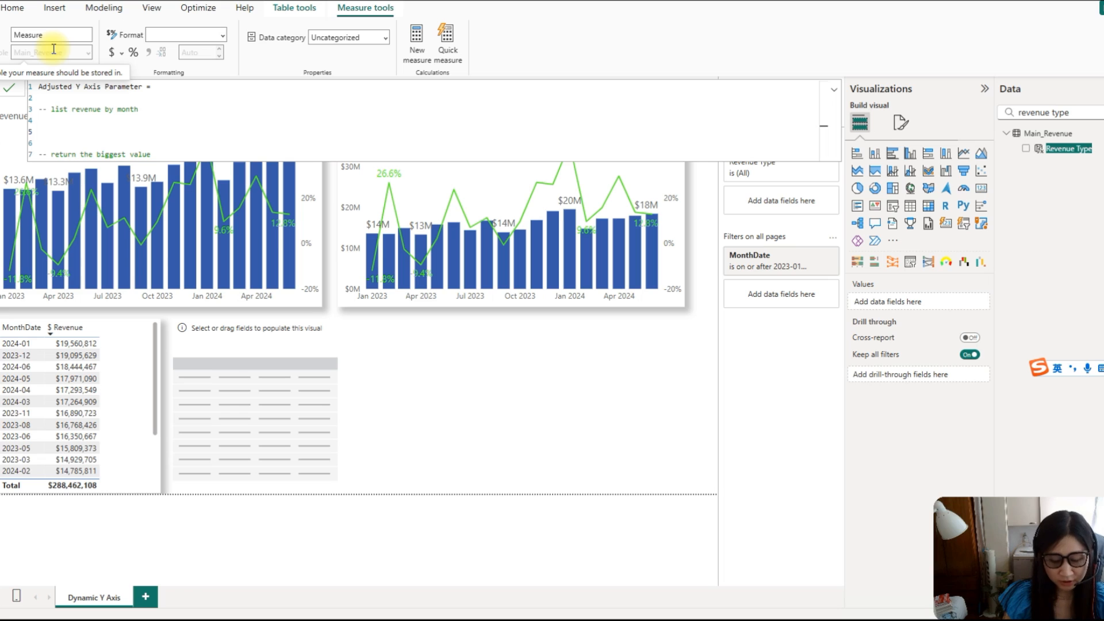
Declare a variable named agg_table between the two comments, followed by an equals sign and a blank line.
{"action": "type", "text": "V"}
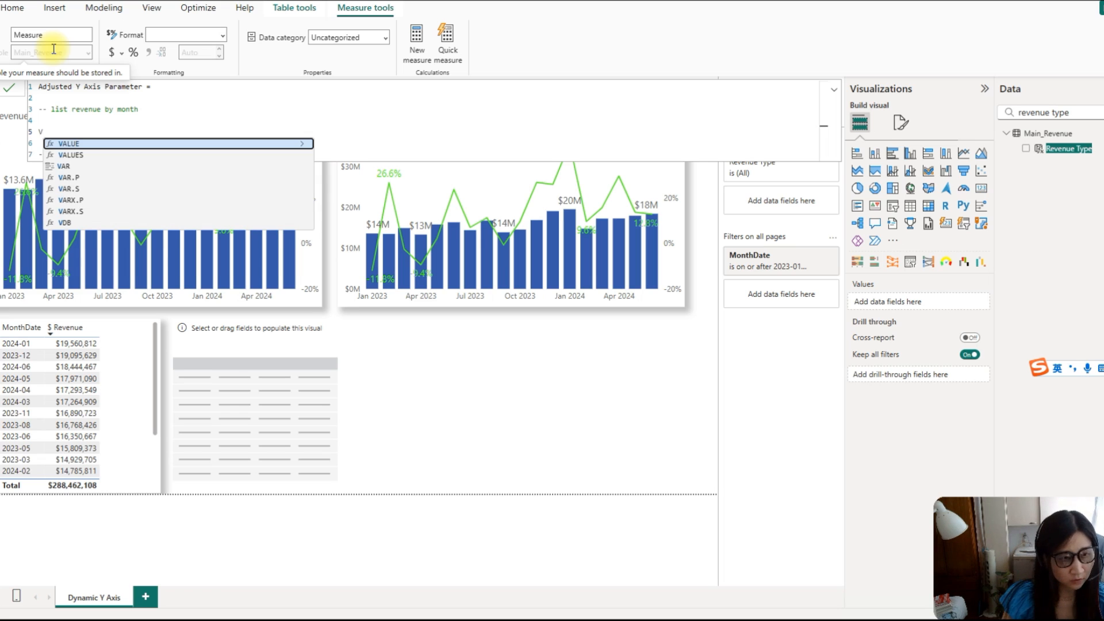
{"action": "type", "text": "AR agg_table"}
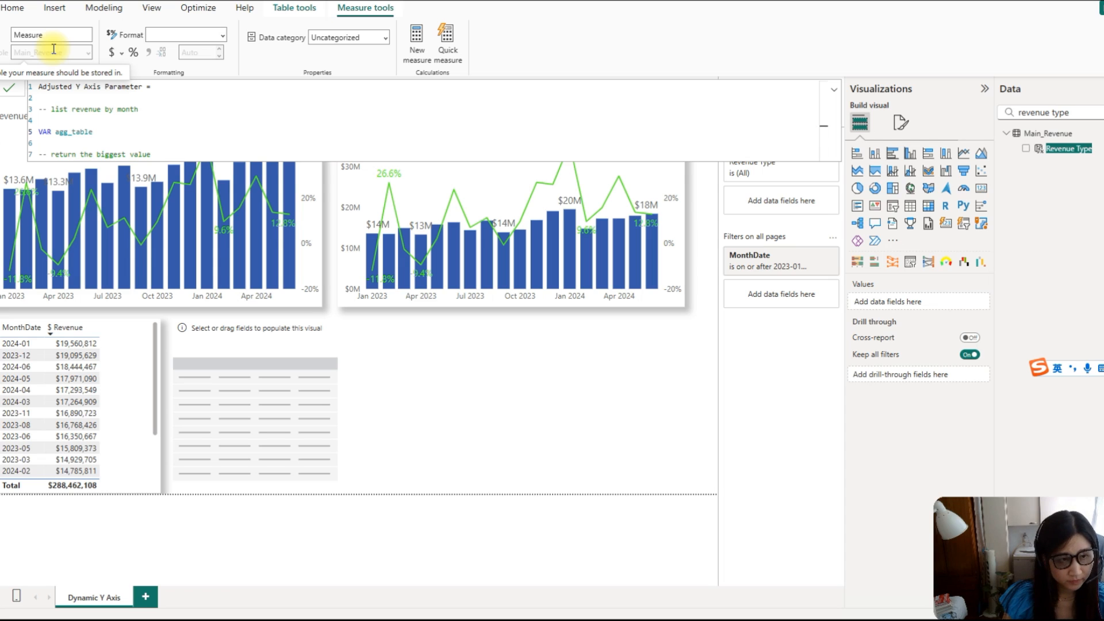
{"action": "key", "text": "Return"}
{"action": "key", "text": "Return"}
{"action": "key", "text": "BackSpace"}
{"action": "key", "text": "BackSpace"}
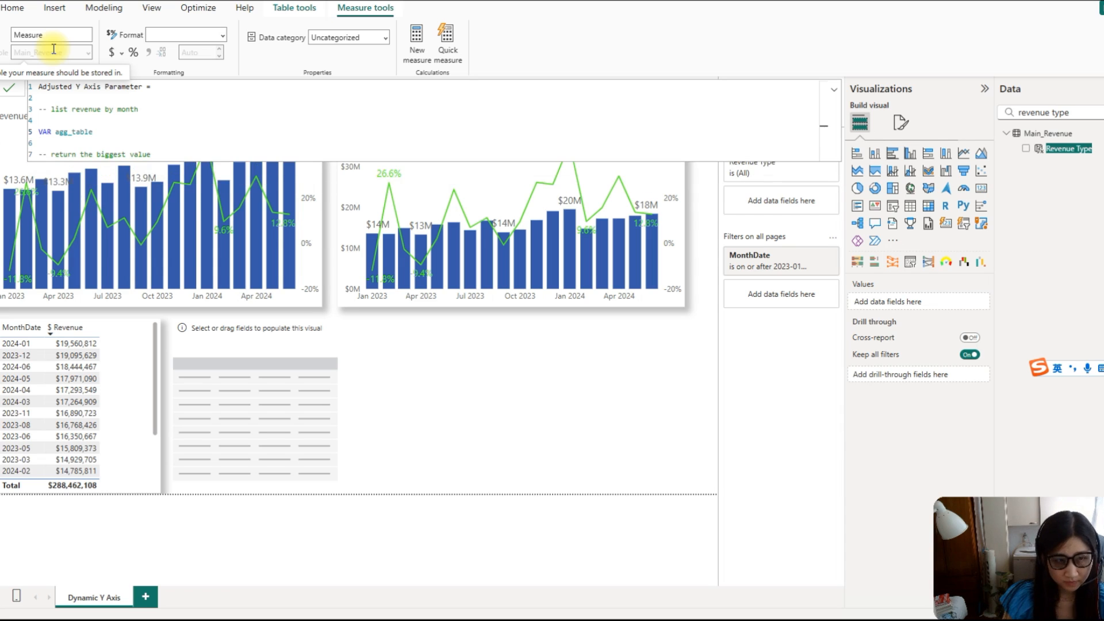
{"action": "key", "text": "Return"}
{"action": "key", "text": "Return"}
Start a SUMMARIZE function for agg_table with Main_Revenue as its table, on its own line.
{"action": "type", "text": "summa"}
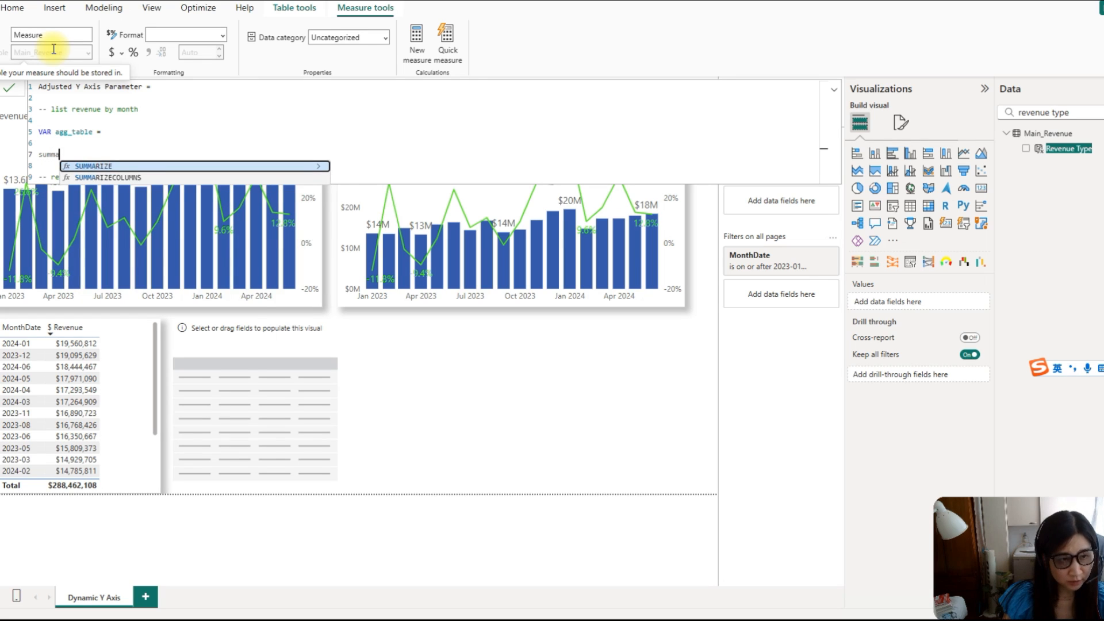
{"action": "key", "text": "Tab"}
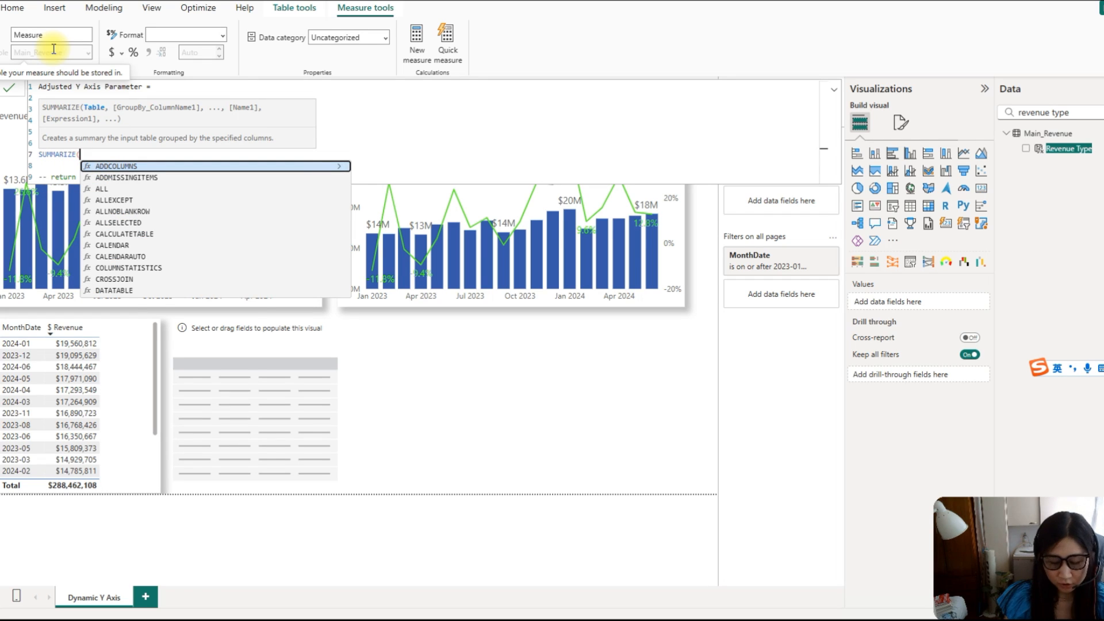
{"action": "key", "text": "Return"}
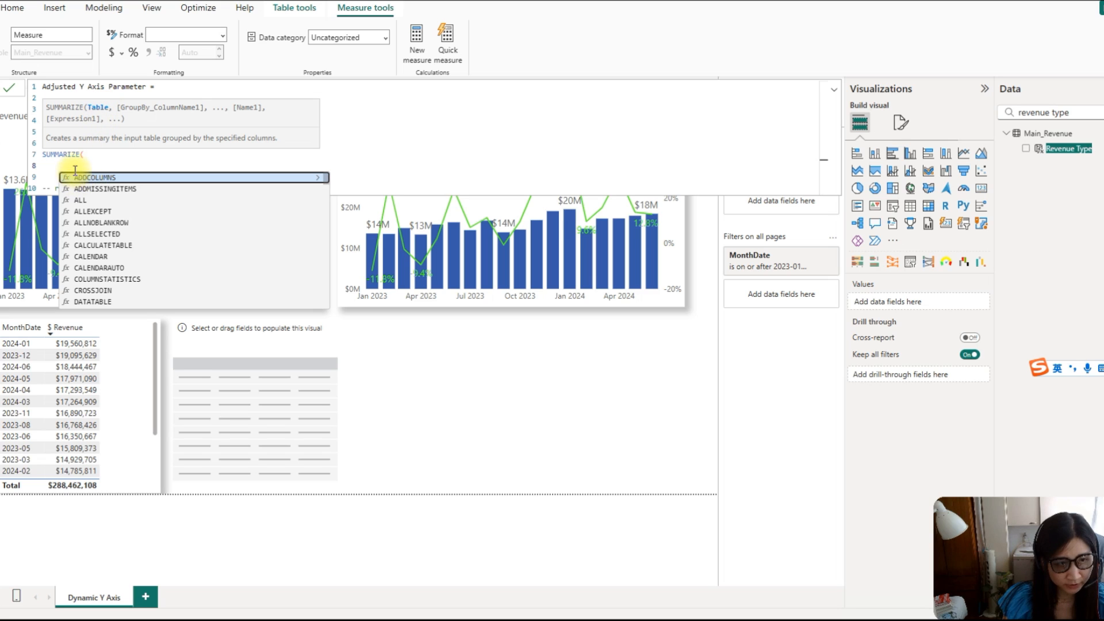
{"action": "type", "text": "rev"}
{"action": "key", "text": "Tab"}
{"action": "type", "text": ","}
{"action": "key", "text": "Return"}
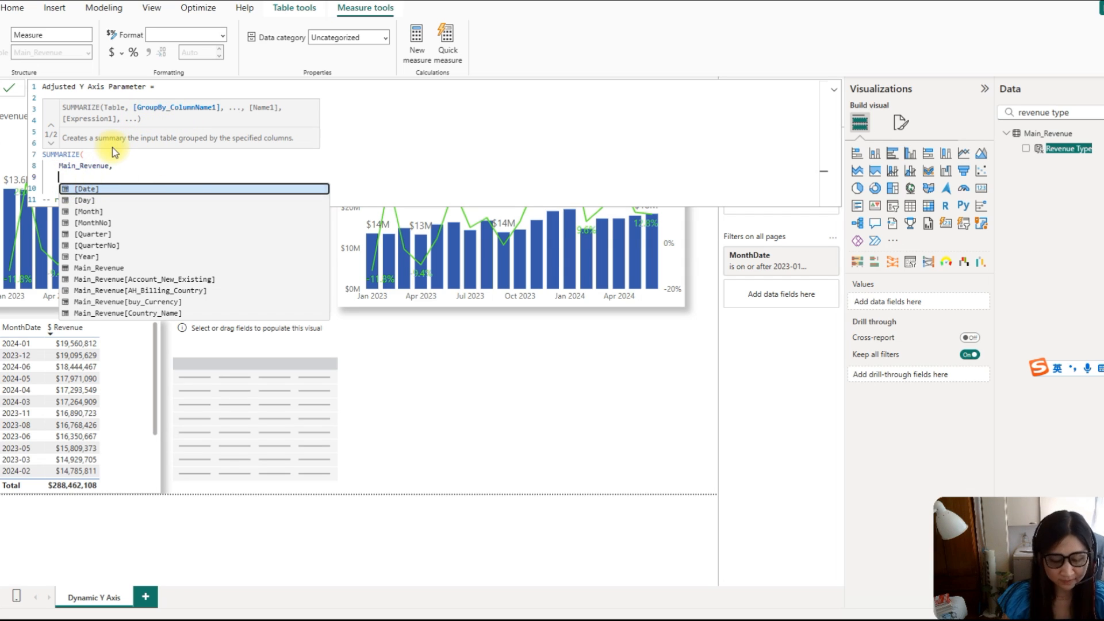
Group the SUMMARIZE table by Main_Revenue[Transaction_Month] on a separate line.
{"action": "type", "text": "transaction"}
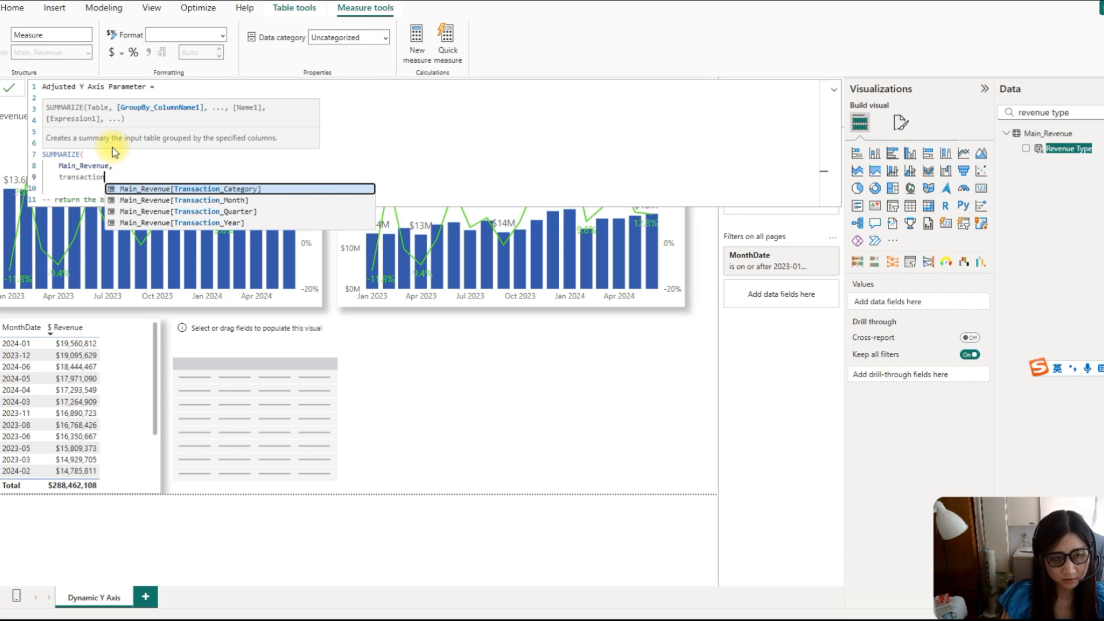
{"action": "key", "text": "Down"}
{"action": "key", "text": "Tab"}
{"action": "type", "text": ","}
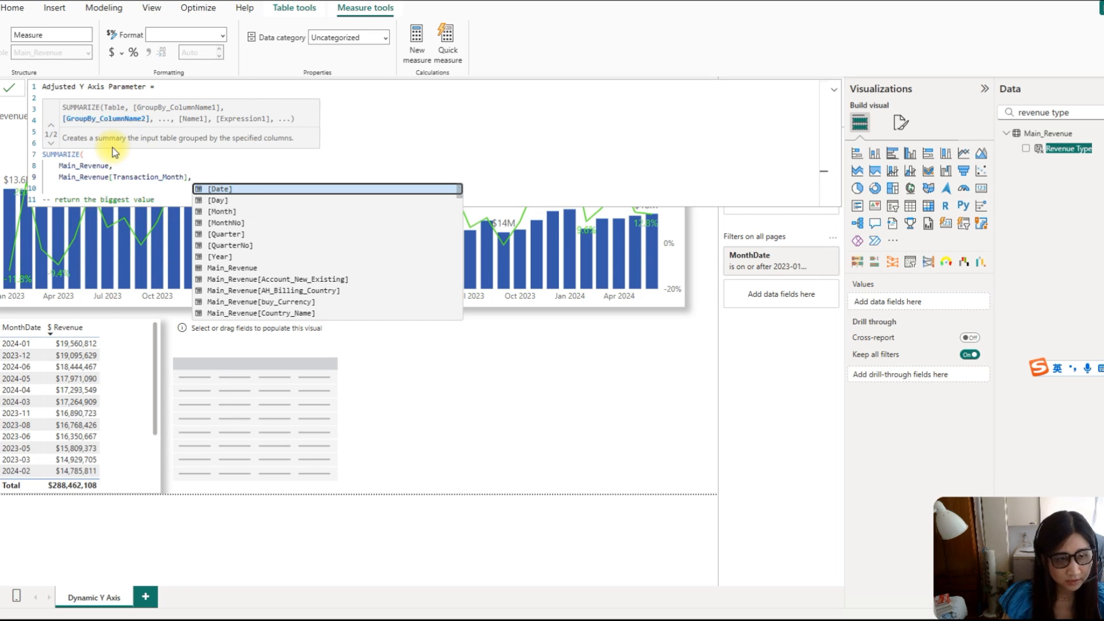
{"action": "key", "text": "Return"}
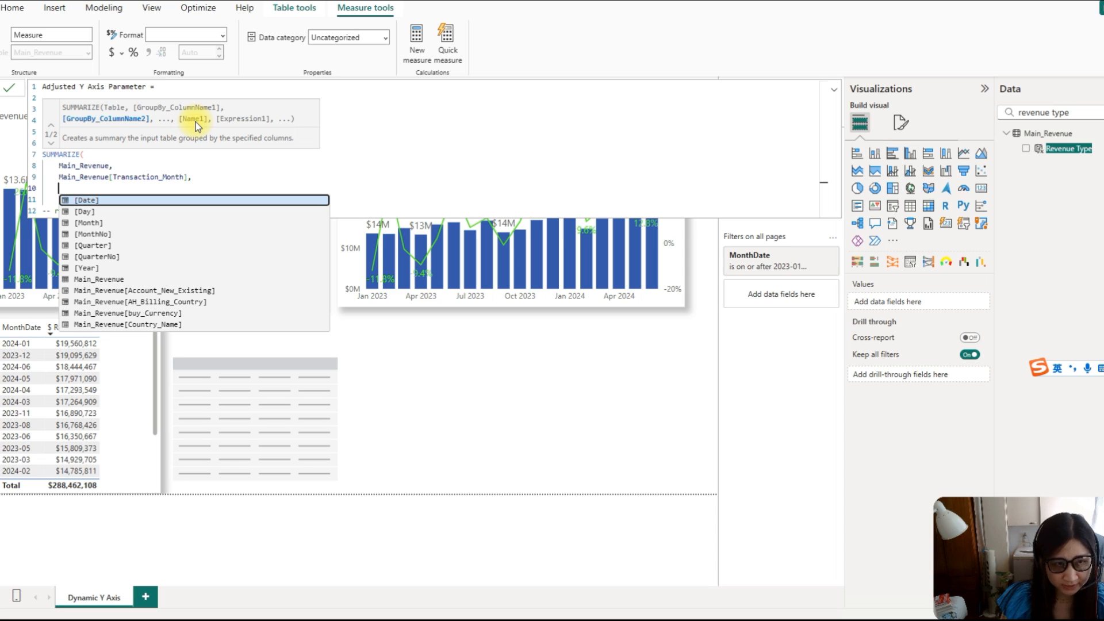
Name the summarized column "Agg Revenue" as the next SUMMARIZE argument.
{"action": "type", "text": "\""}
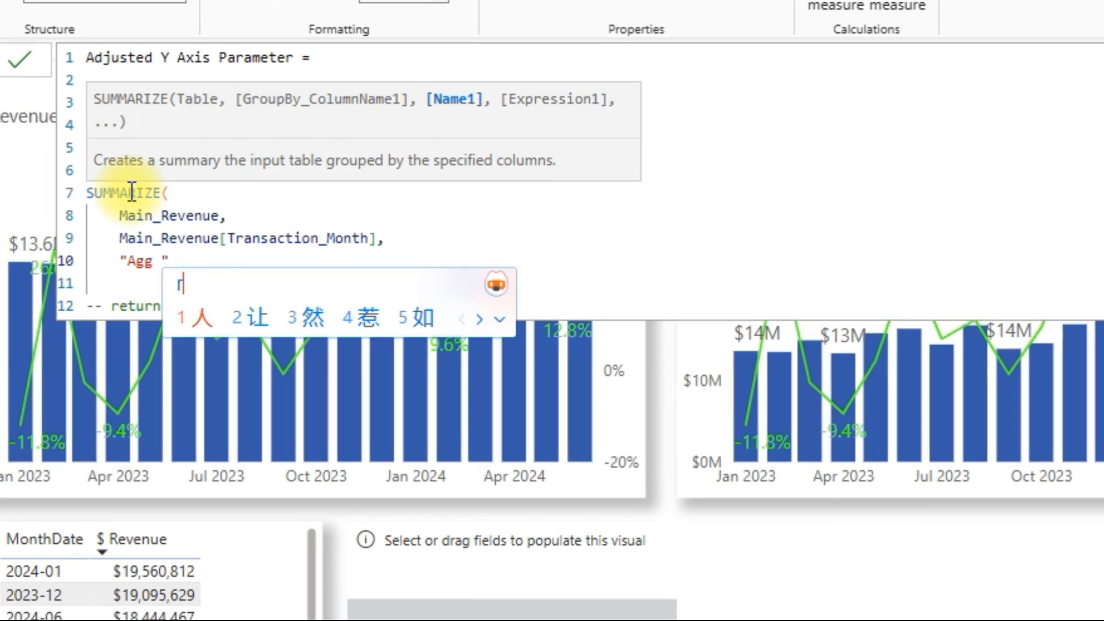
{"action": "type", "text": "Agg reven"}
{"action": "key", "text": "BackSpace"}
{"action": "key", "text": "BackSpace"}
{"action": "key", "text": "BackSpace"}
{"action": "key", "text": "BackSpace"}
{"action": "key", "text": "BackSpace"}
{"action": "type", "text": "Revenue\", \"\""}
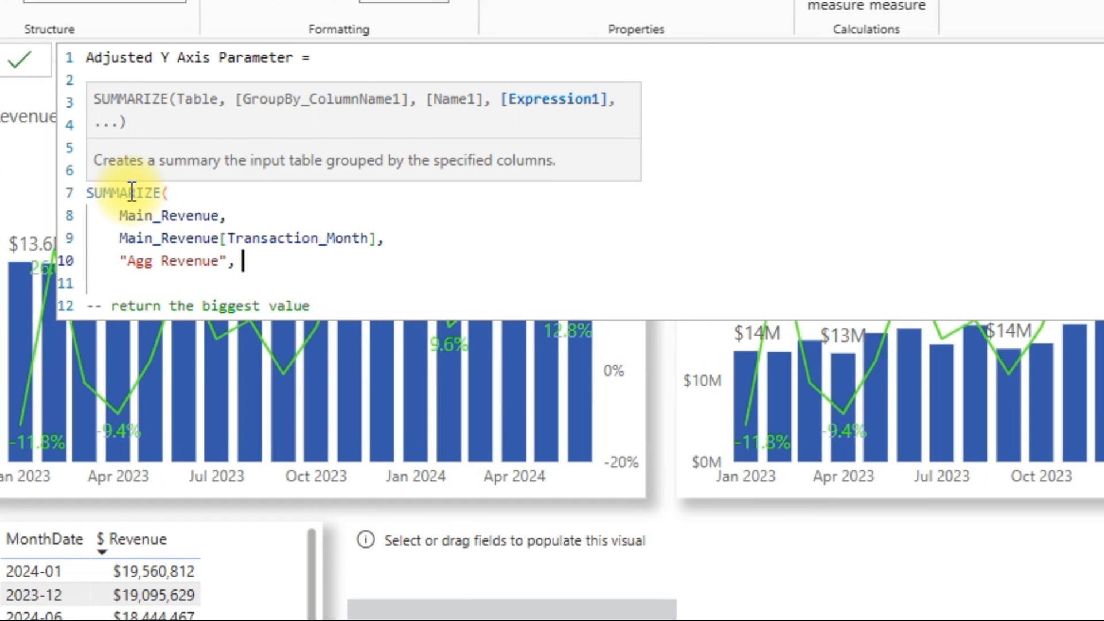
{"action": "key", "text": "BackSpace"}
{"action": "key", "text": "BackSpace"}
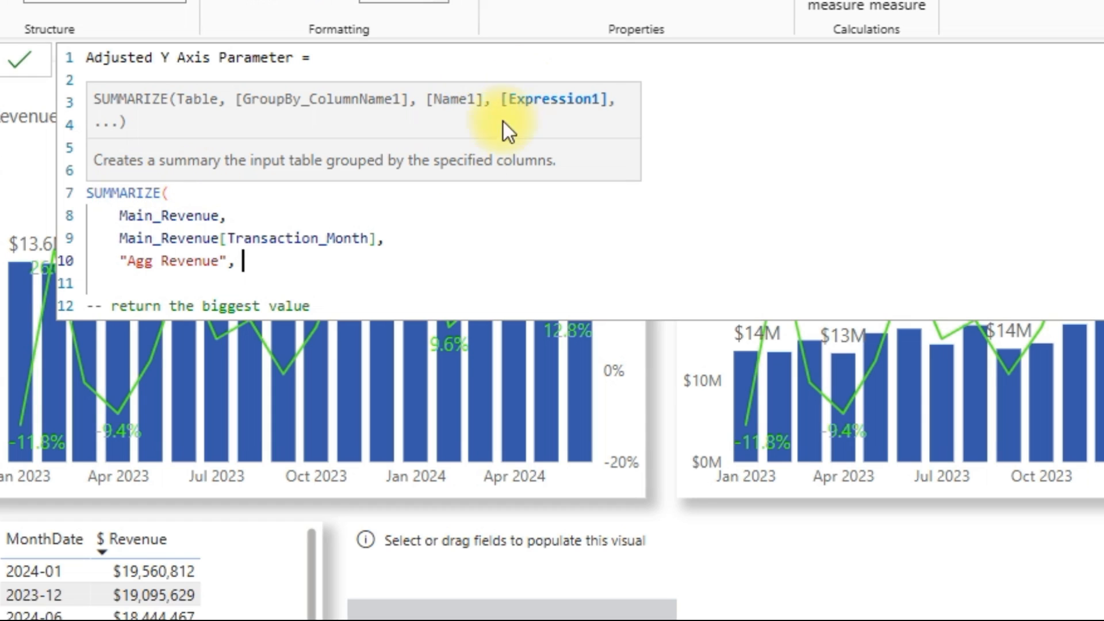
Define Agg Revenue as SUM(Main_Revenue[Revenue_Amount_USD]) and close the SUMMARIZE function on its own line.
{"action": "type", "text": "SUM("}
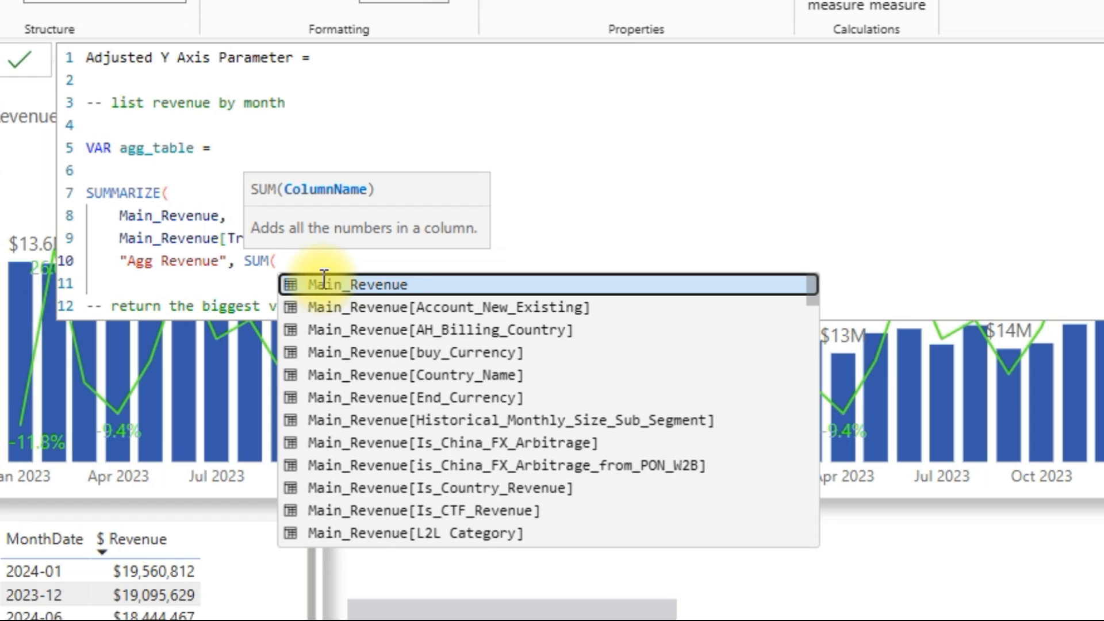
{"action": "type", "text": "revenu"}
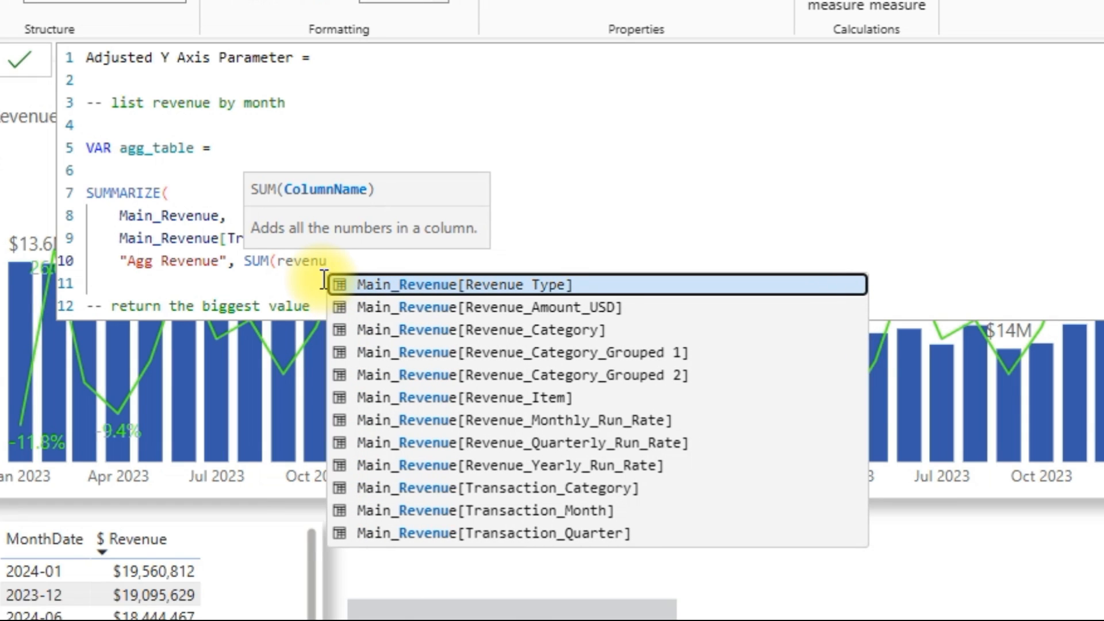
{"action": "type", "text": "e-amou"}
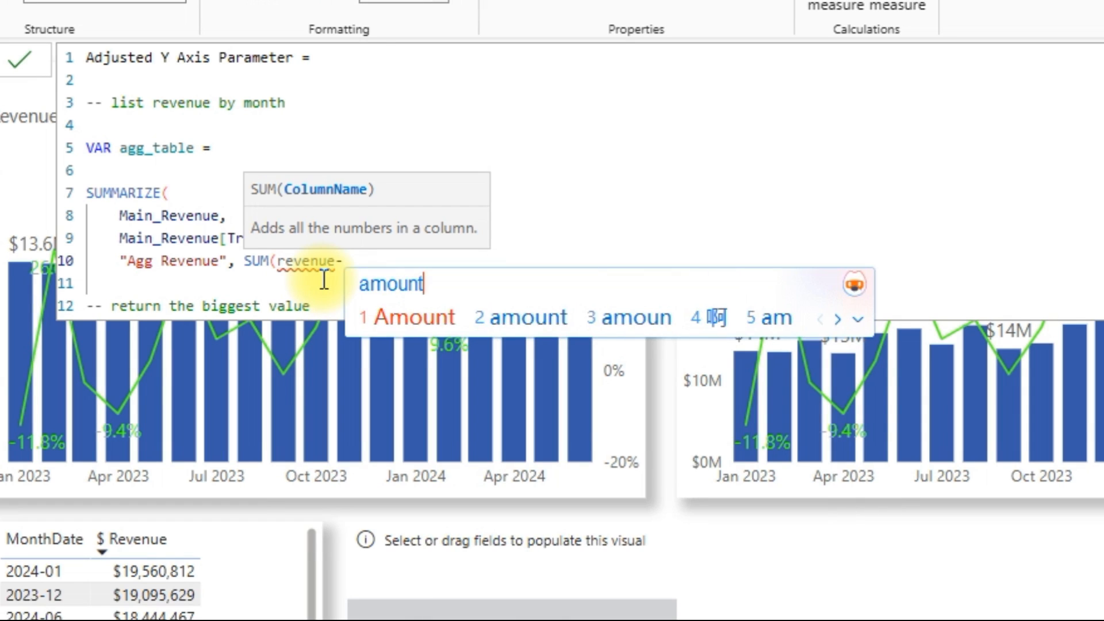
{"action": "key", "text": "BackSpace"}
{"action": "key", "text": "BackSpace"}
{"action": "key", "text": "BackSpace"}
{"action": "key", "text": "BackSpace"}
{"action": "key", "text": "BackSpace"}
{"action": "type", "text": "_amount"}
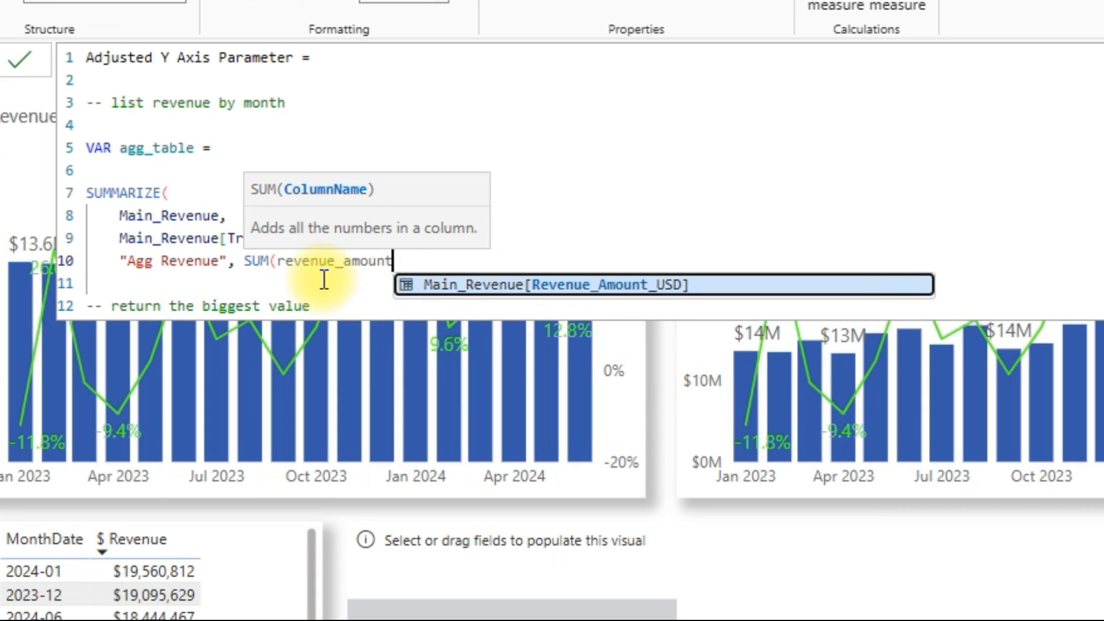
{"action": "key", "text": "Tab"}
{"action": "type", "text": ")"}
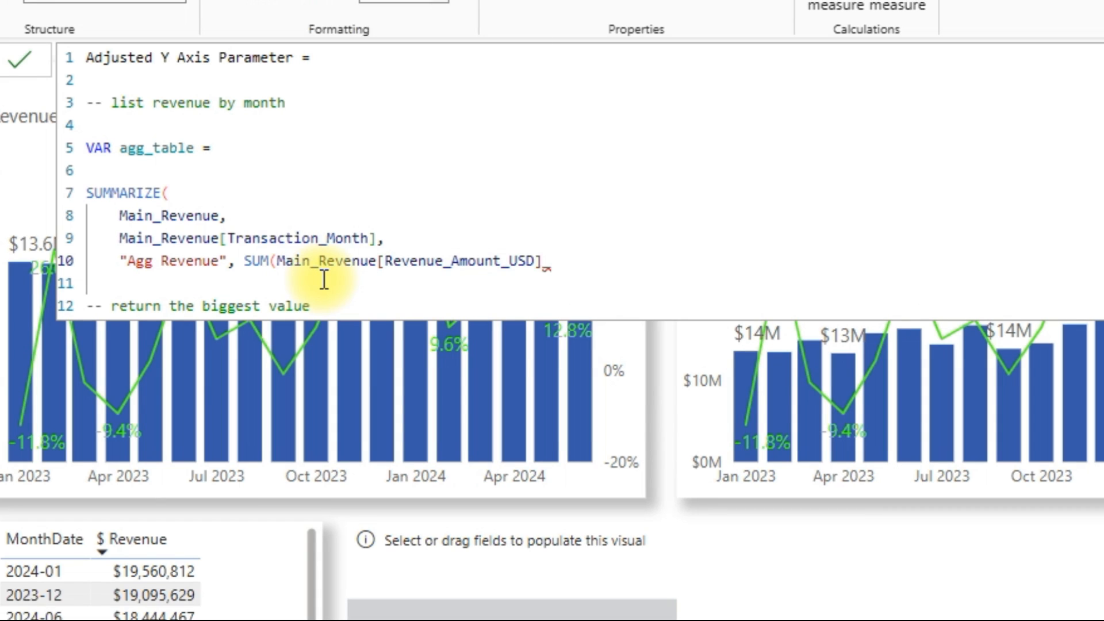
{"action": "key", "text": "Return"}
{"action": "type", "text": ")"}
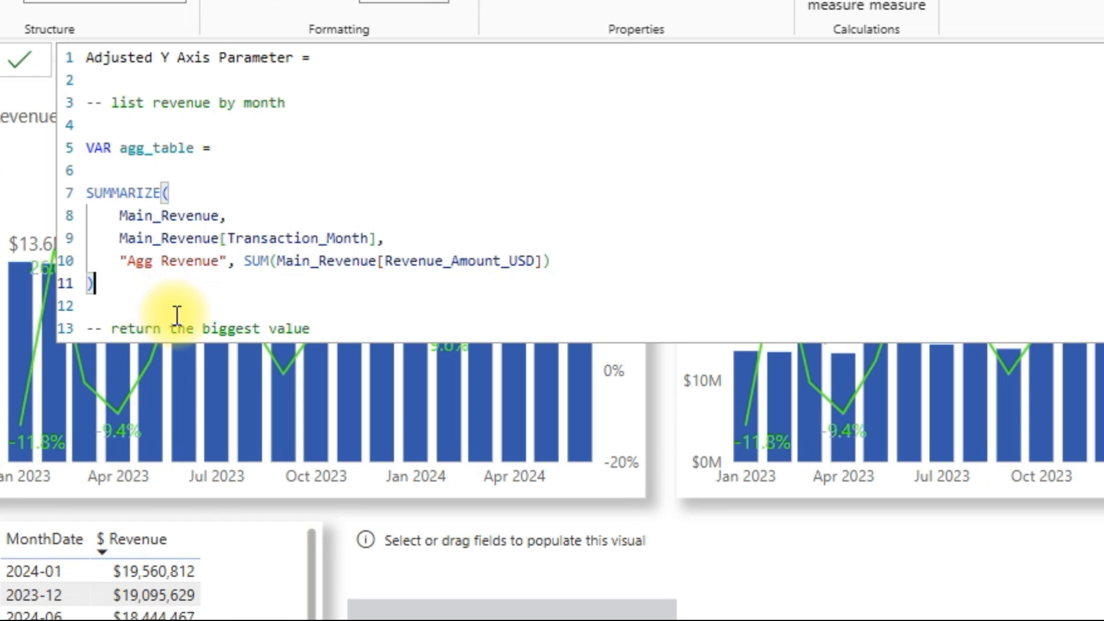
Begin a RETURN statement with the MAXX function two lines below the "return the biggest value" comment.
{"action": "double_click", "coordinate": [320, 330]}
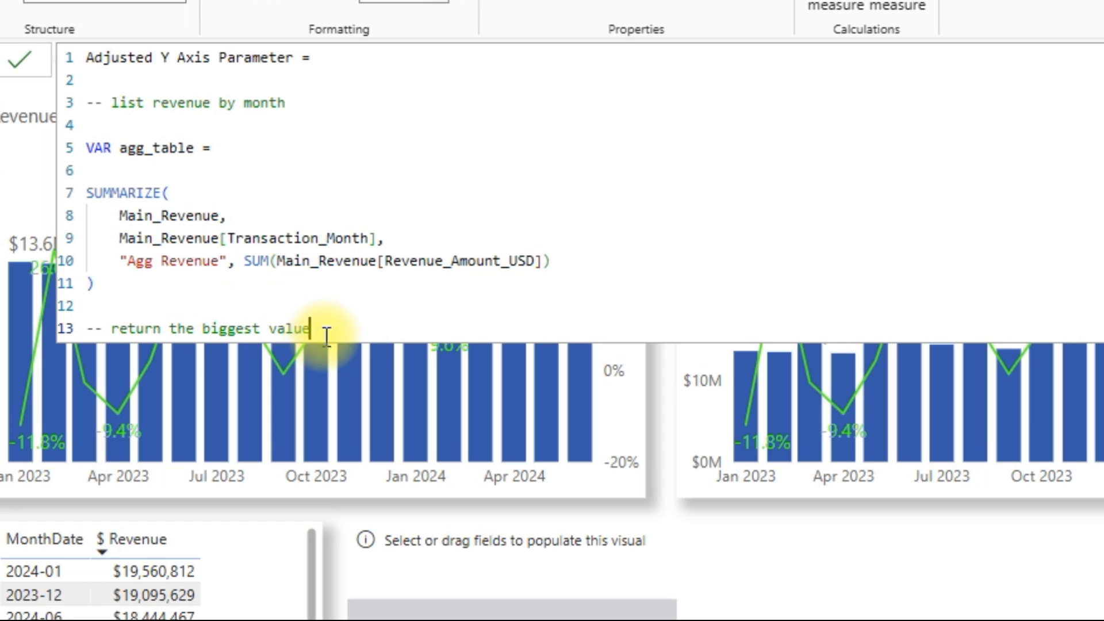
{"action": "left_click", "coordinate": [393, 325]}
{"action": "key", "text": "Return"}
{"action": "key", "text": "Return"}
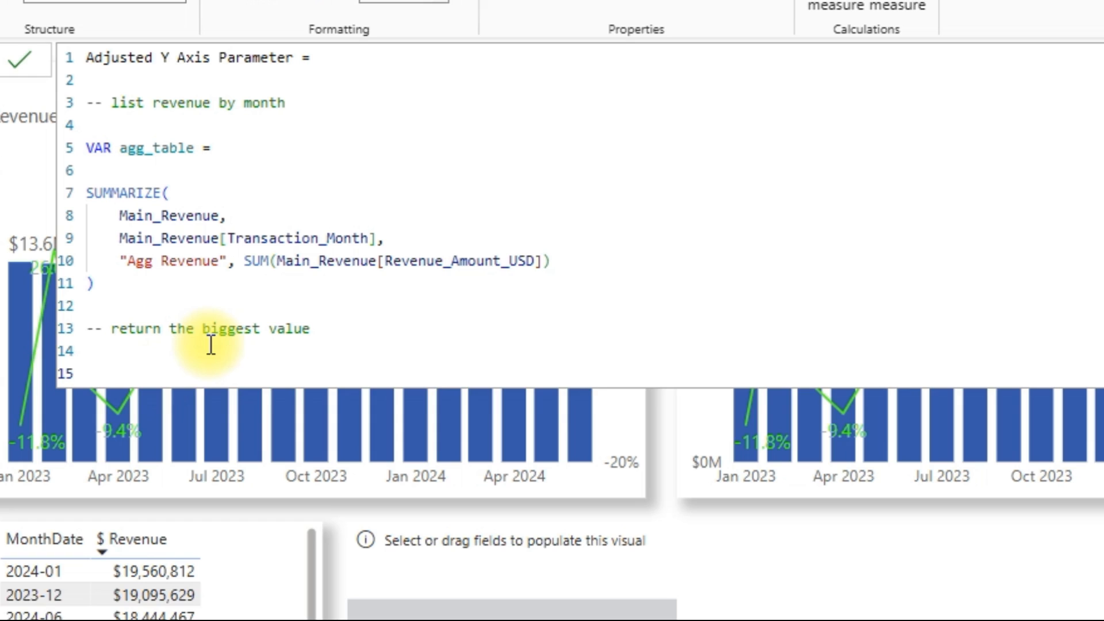
{"action": "type", "text": "RETU"}
{"action": "key", "text": "BackSpace"}
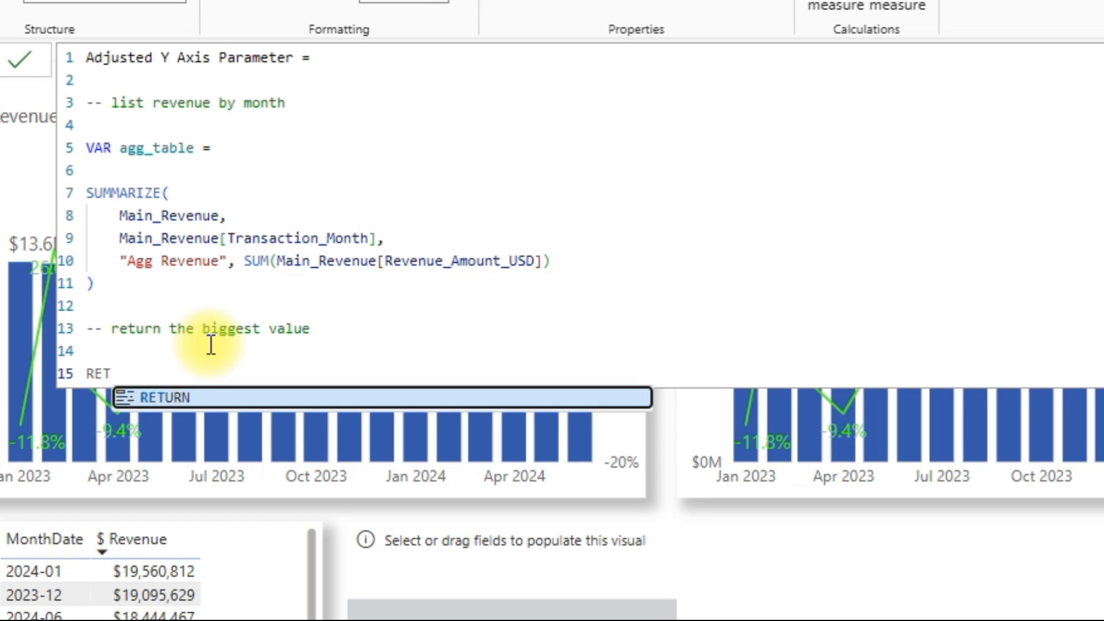
{"action": "key", "text": "Tab"}
{"action": "type", "text": "maxx"}
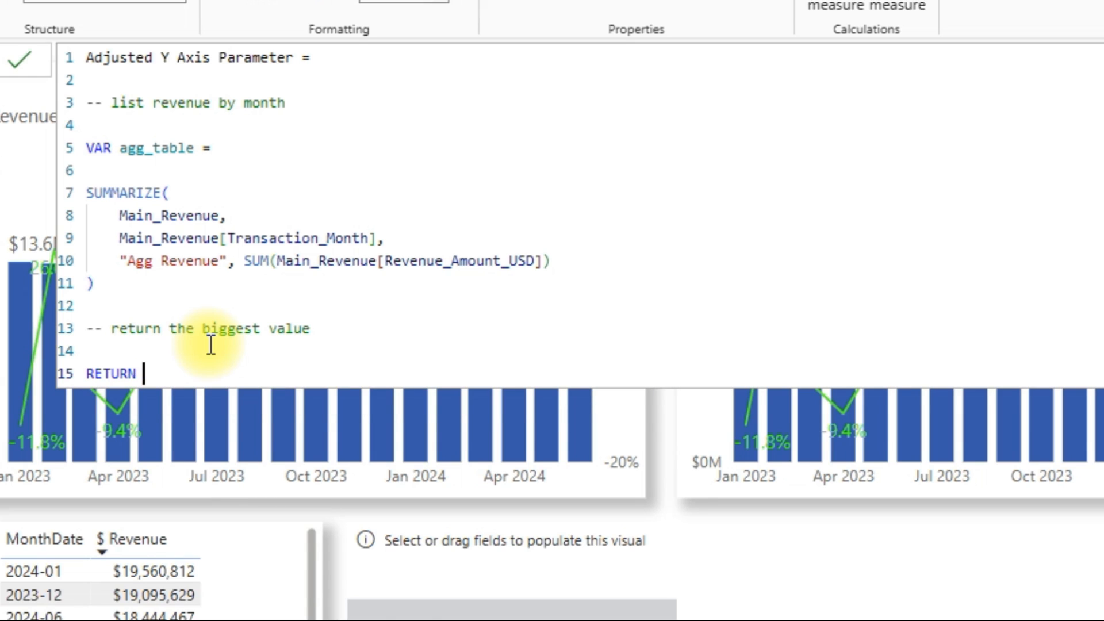
{"action": "key", "text": "Tab"}
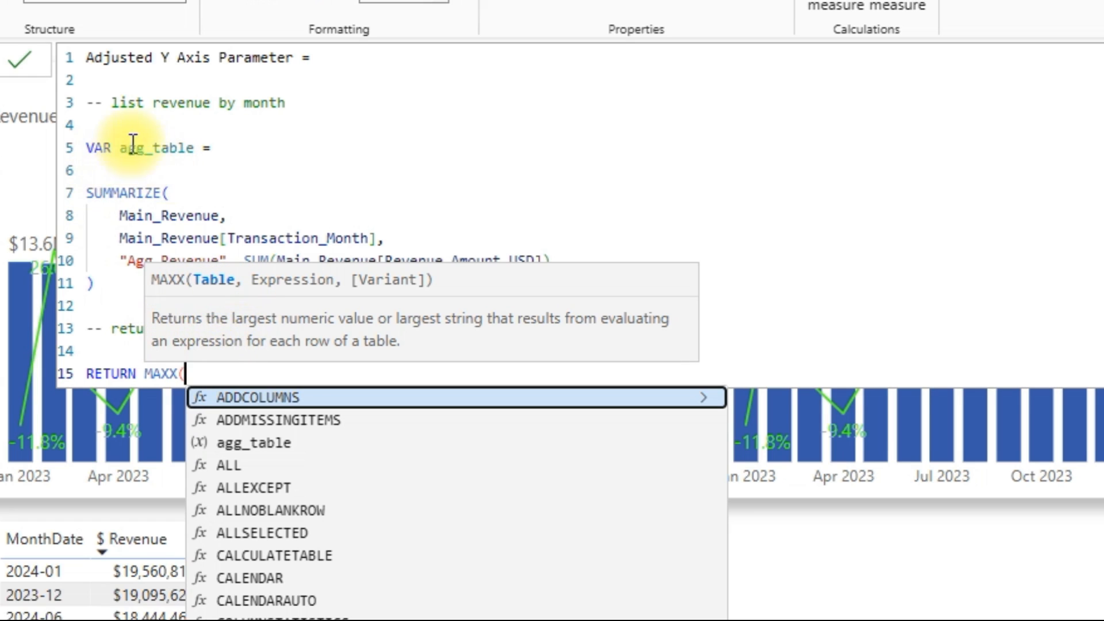
Complete MAXX with agg_table and [Agg Revenue] as its arguments and commit the measure.
{"action": "type", "text": "ag_t"}
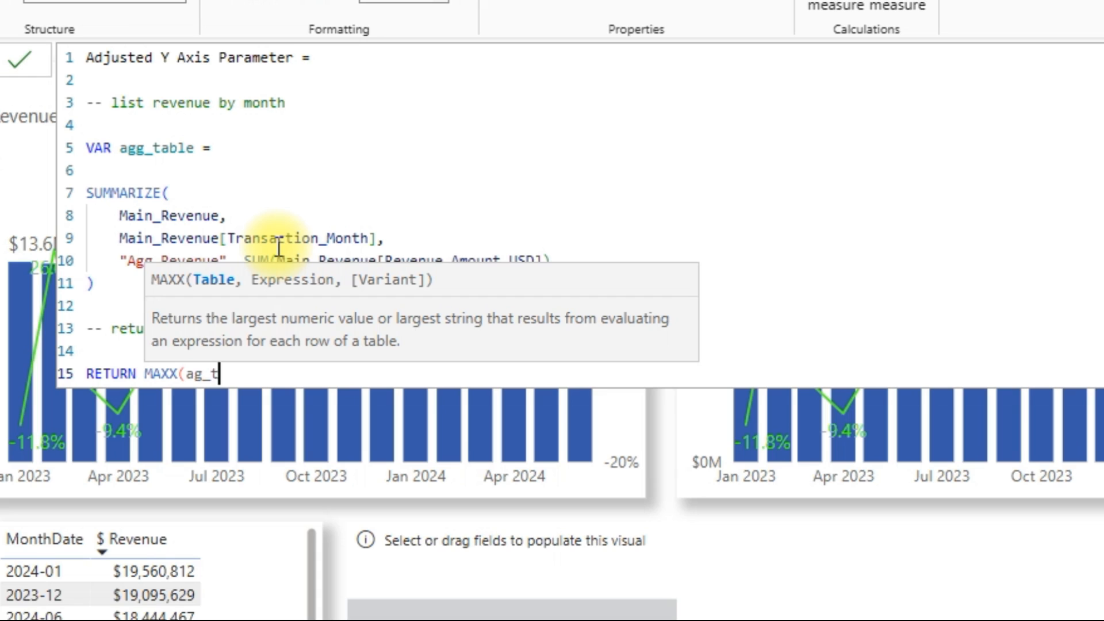
{"action": "key", "text": "BackSpace"}
{"action": "key", "text": "BackSpace"}
{"action": "key", "text": "Tab"}
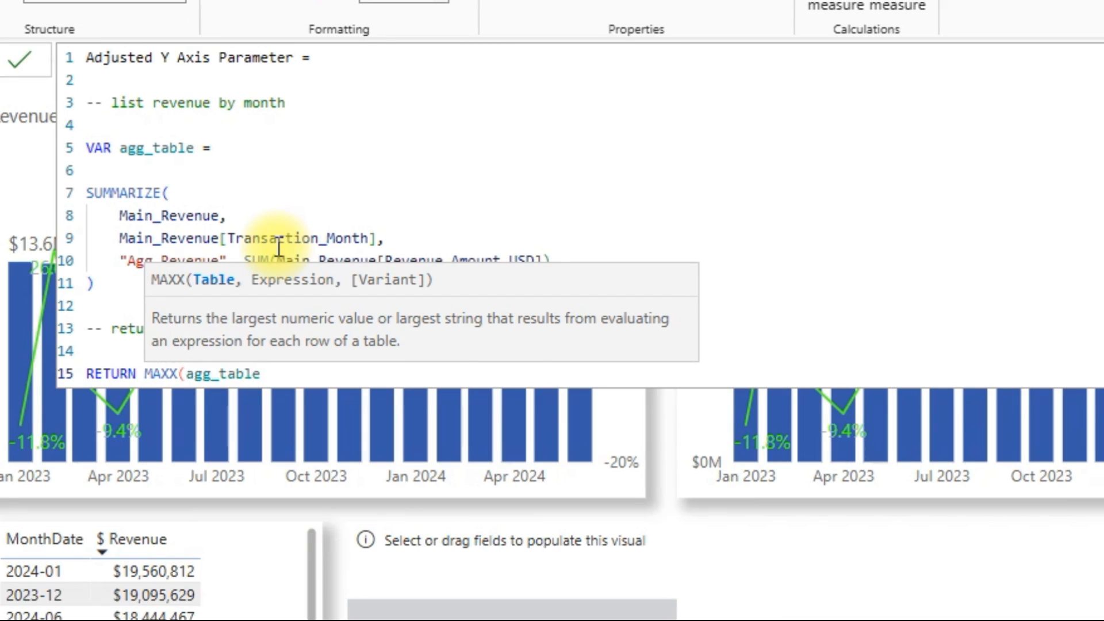
{"action": "type", "text": ", "}
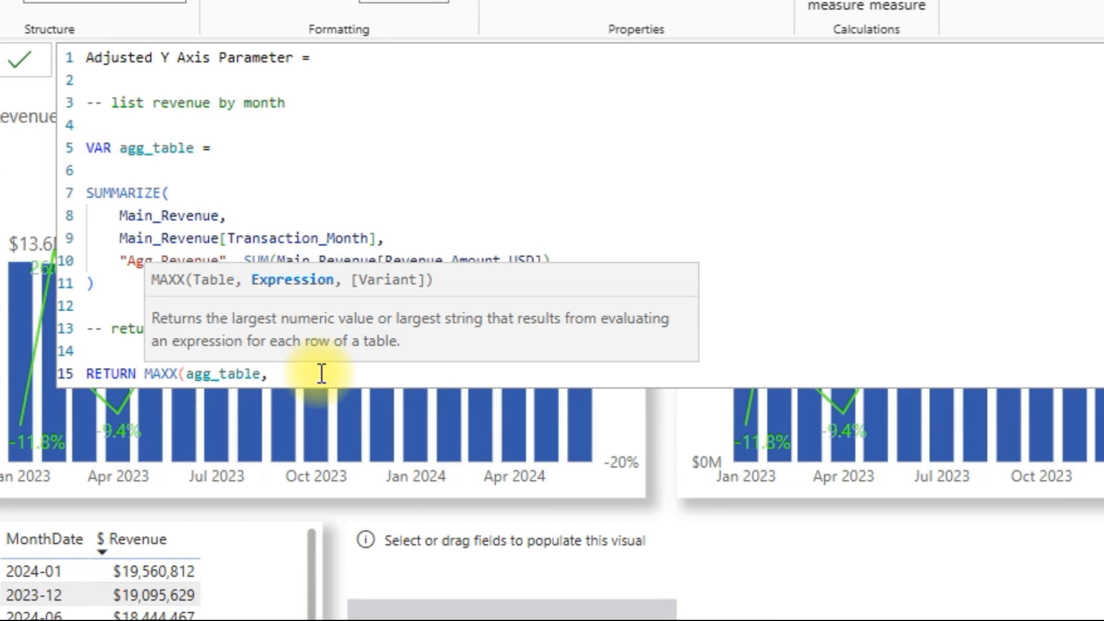
{"action": "type", "text": "agg"}
{"action": "key", "text": "Tab"}
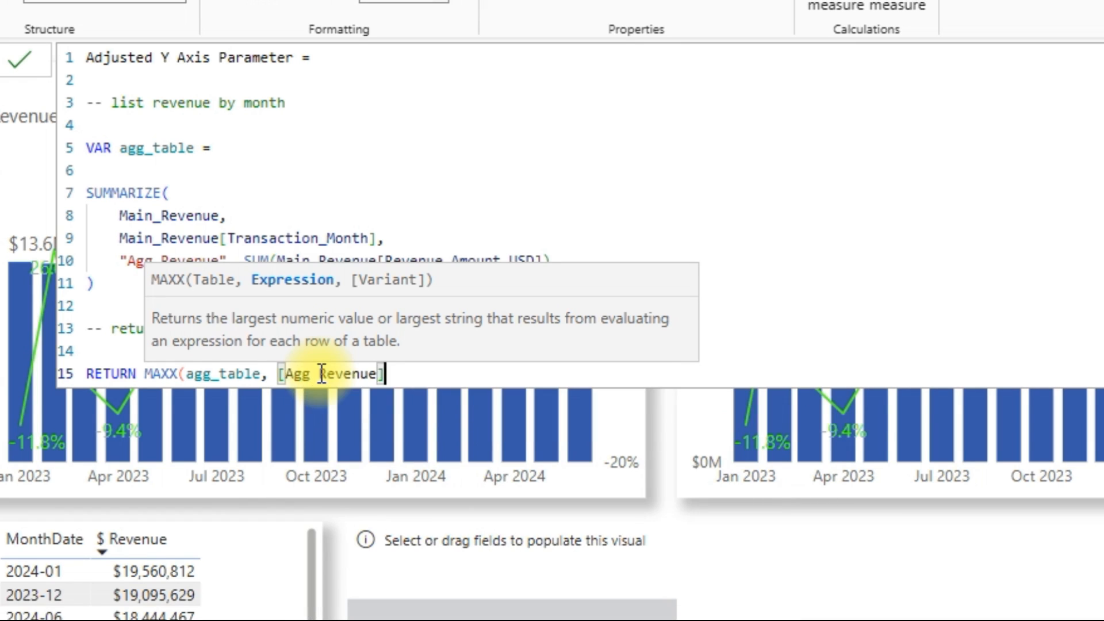
{"action": "type", "text": ")"}
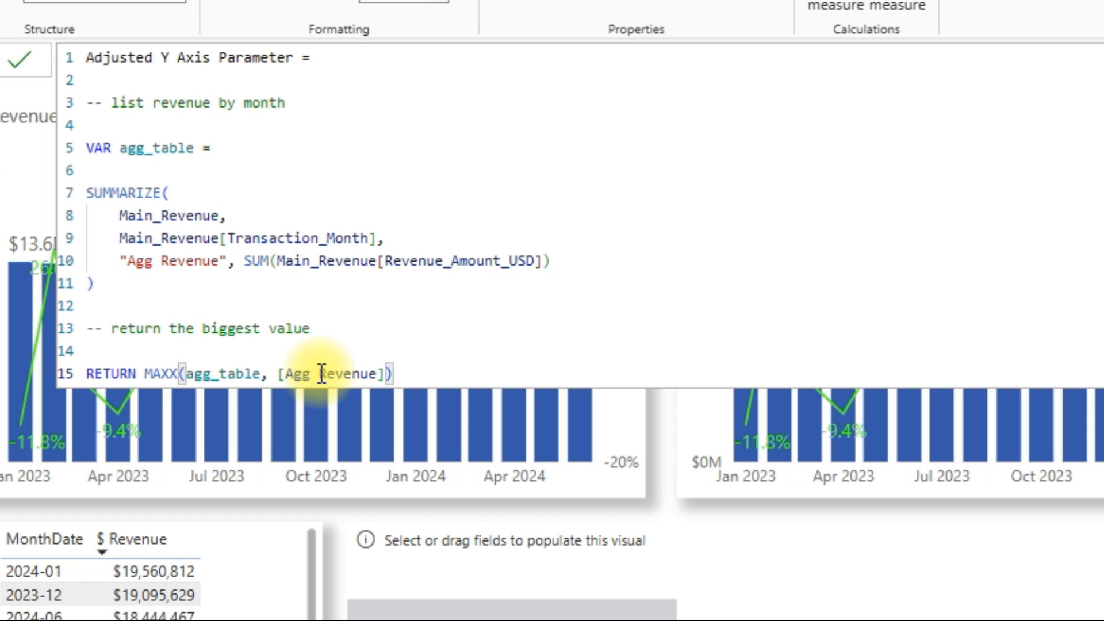
{"action": "key", "text": "Return"}
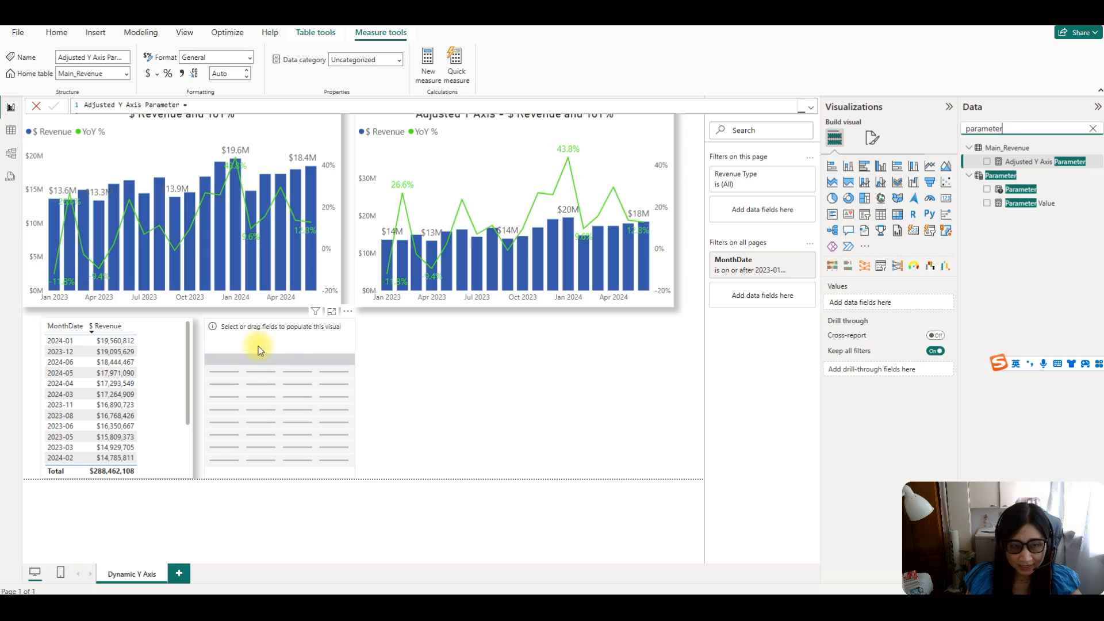
Add the Adjusted Y Axis Parameter measure to the empty table visual and compare it with the monthly revenue table.
{"action": "left_click_drag", "start_coordinate": [1009, 164], "coordinate": [880, 308]}
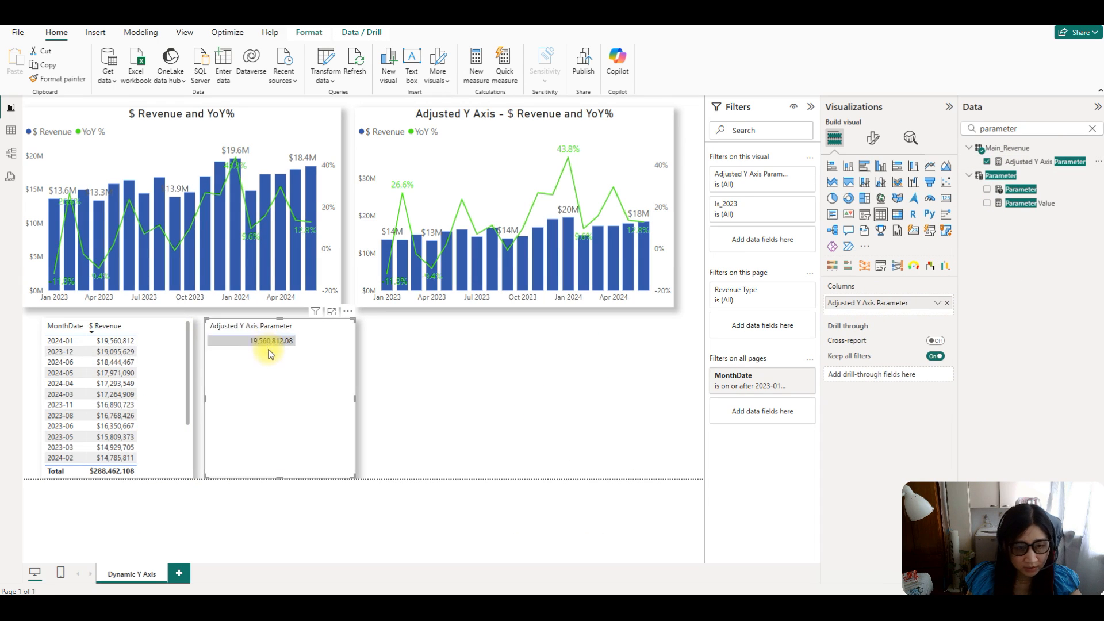
{"action": "left_click", "coordinate": [267, 348]}
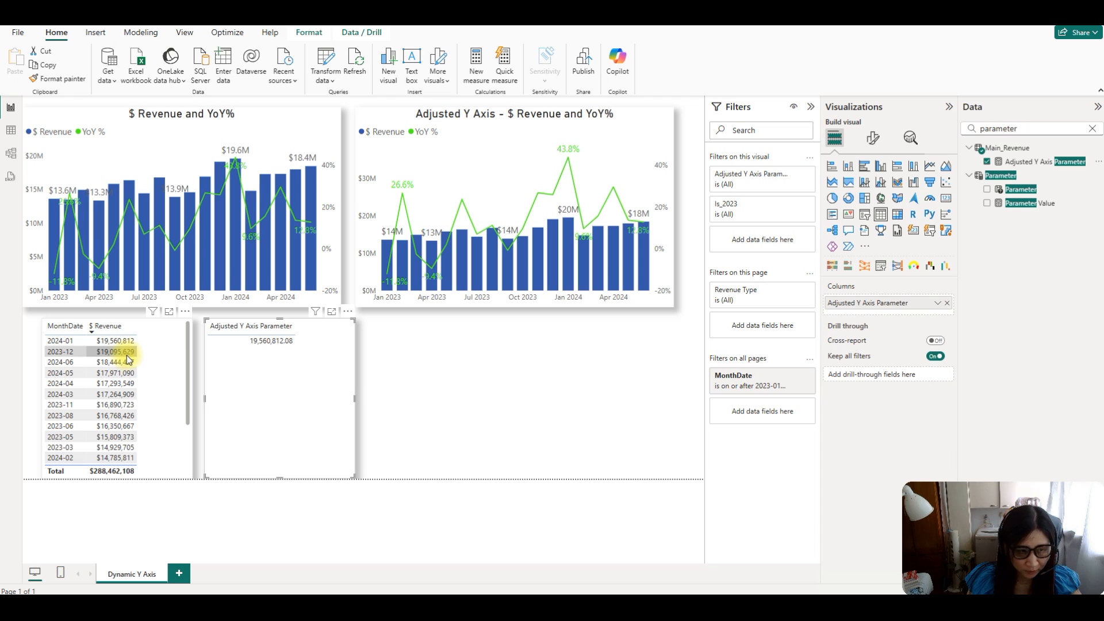
{"action": "left_click", "coordinate": [105, 378]}
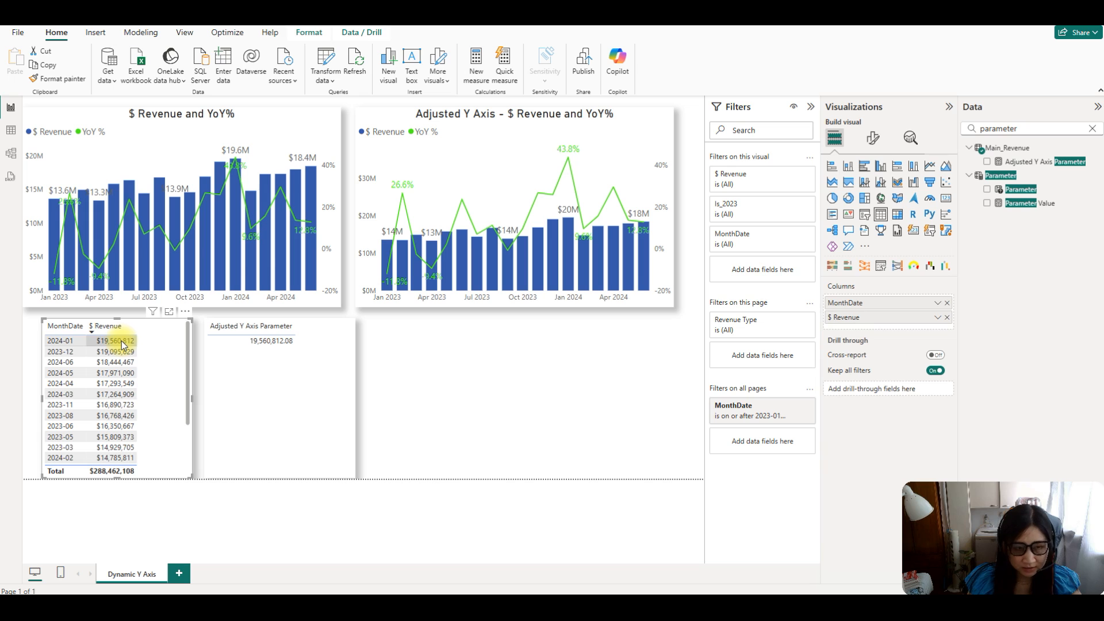
{"action": "left_click", "coordinate": [316, 380]}
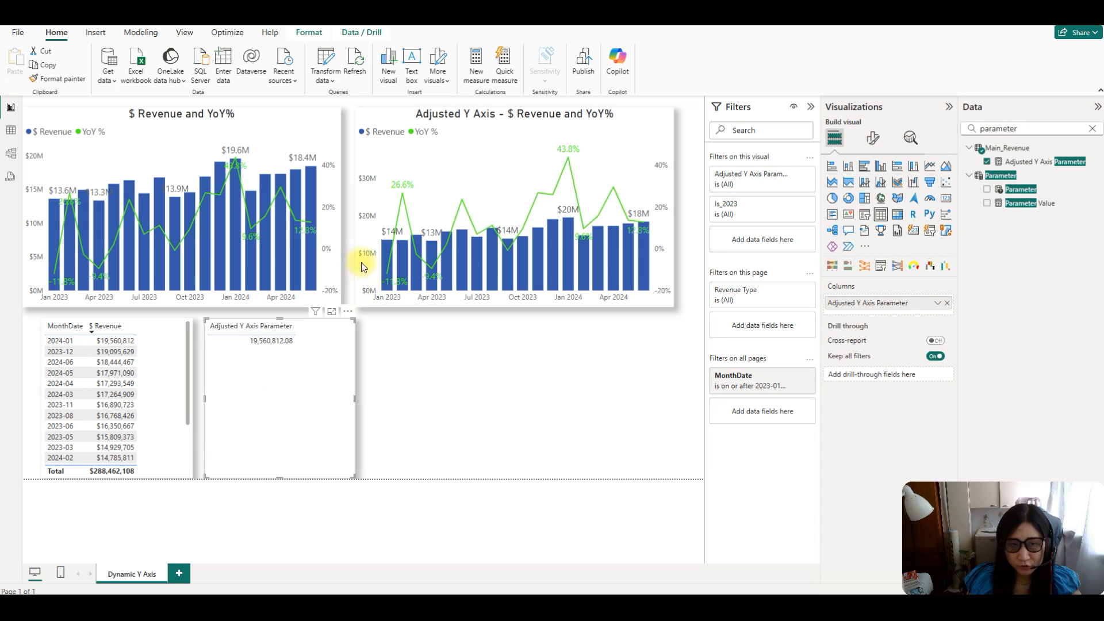
{"action": "left_click", "coordinate": [873, 137]}
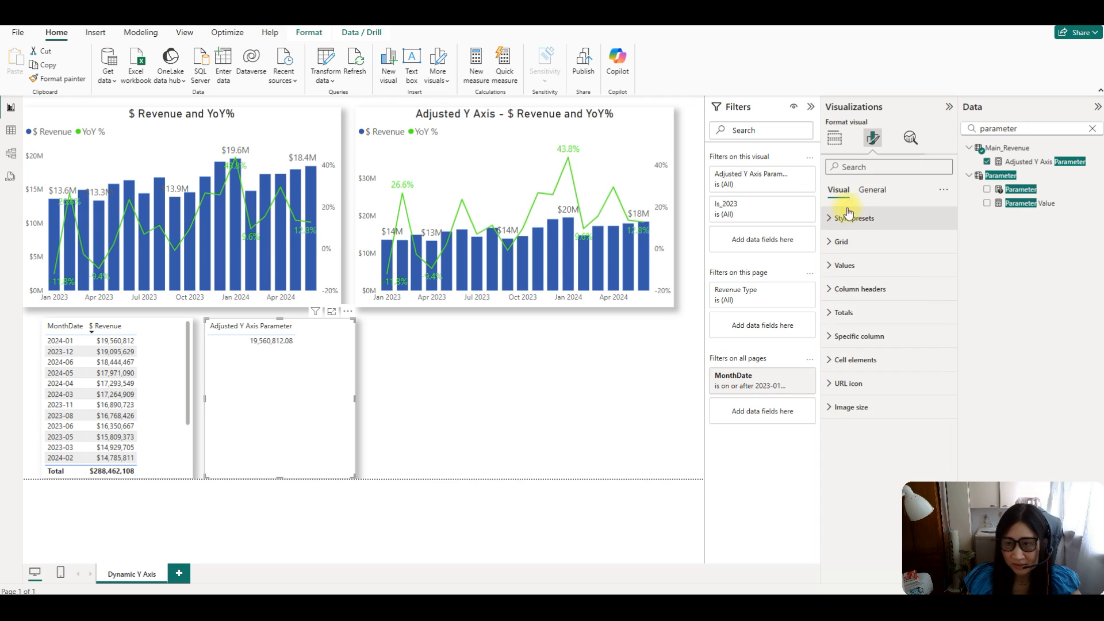
{"action": "left_click", "coordinate": [873, 190]}
{"action": "left_click", "coordinate": [840, 148]}
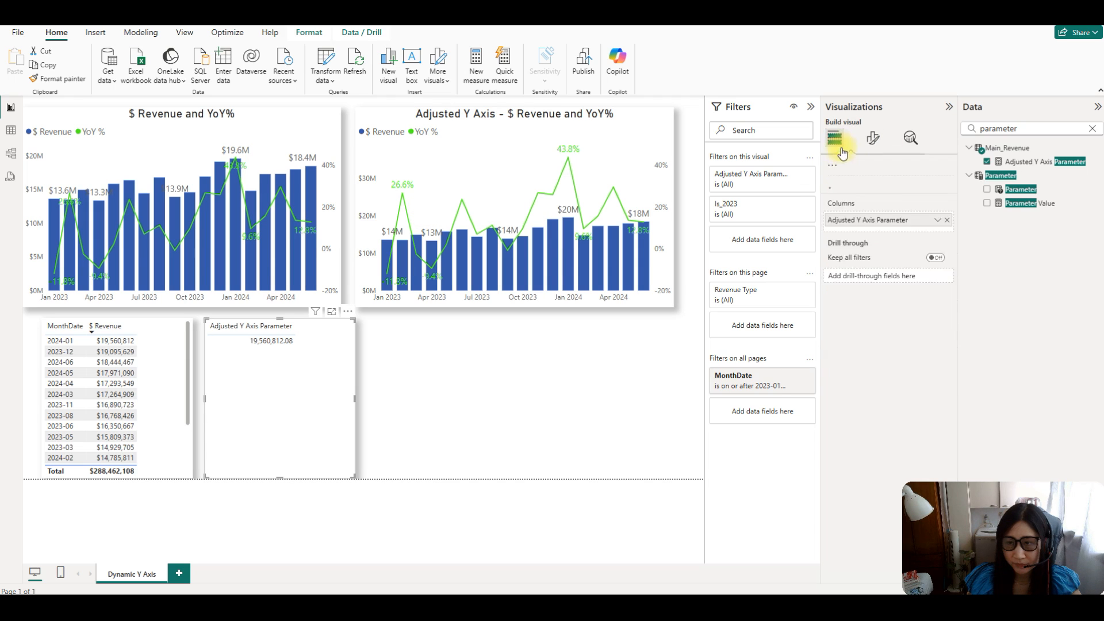
Base the Y-axis maximum of the Adjusted Y Axis chart on the Adjusted Y Axis Parameter field value and inspect its January 2024 column.
{"action": "left_click", "coordinate": [574, 135]}
{"action": "left_click", "coordinate": [873, 138]}
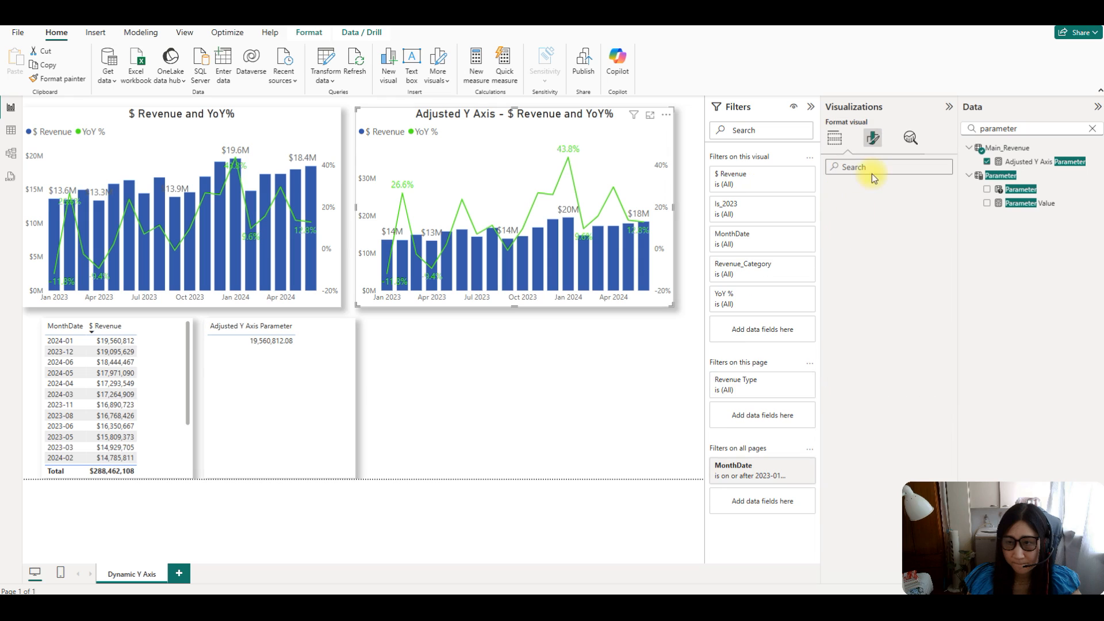
{"action": "left_click", "coordinate": [842, 242]}
{"action": "left_click", "coordinate": [845, 331]}
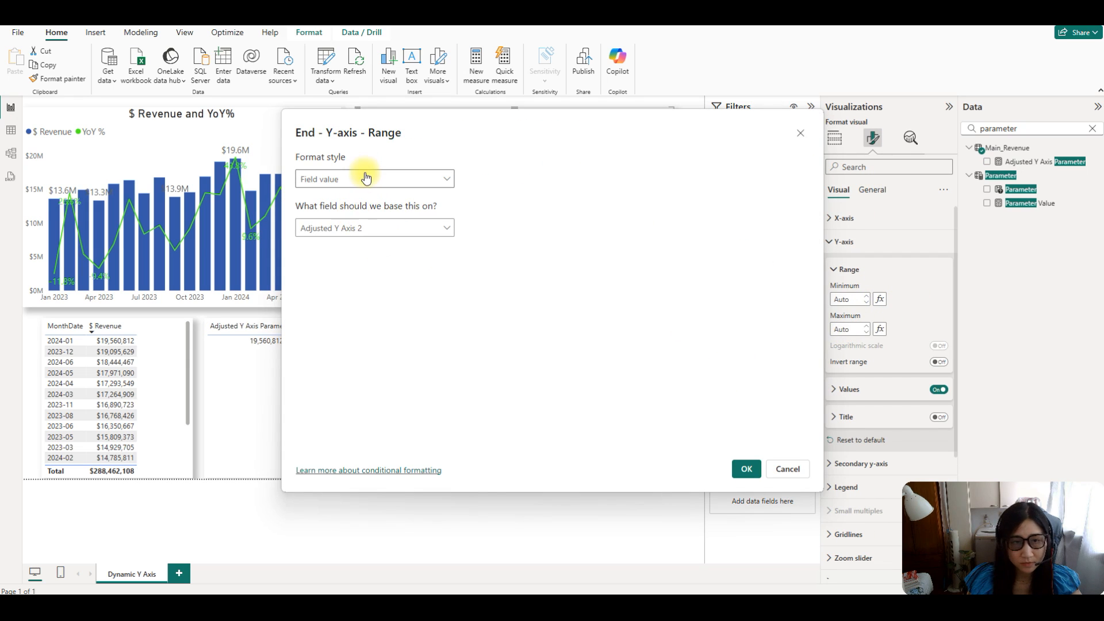
{"action": "left_click", "coordinate": [366, 178]}
{"action": "left_click", "coordinate": [355, 210]}
{"action": "left_click", "coordinate": [352, 229]}
{"action": "type", "text": "p"}
{"action": "key", "text": "BackSpace"}
{"action": "type", "text": "pa"}
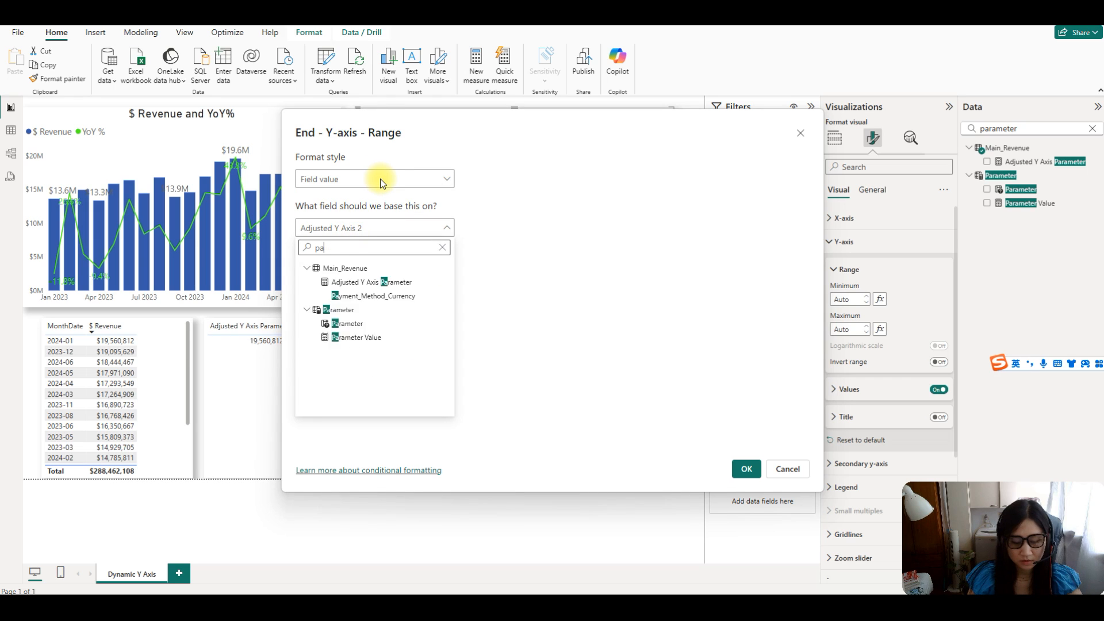
{"action": "type", "text": "rame"}
{"action": "left_click", "coordinate": [371, 281]}
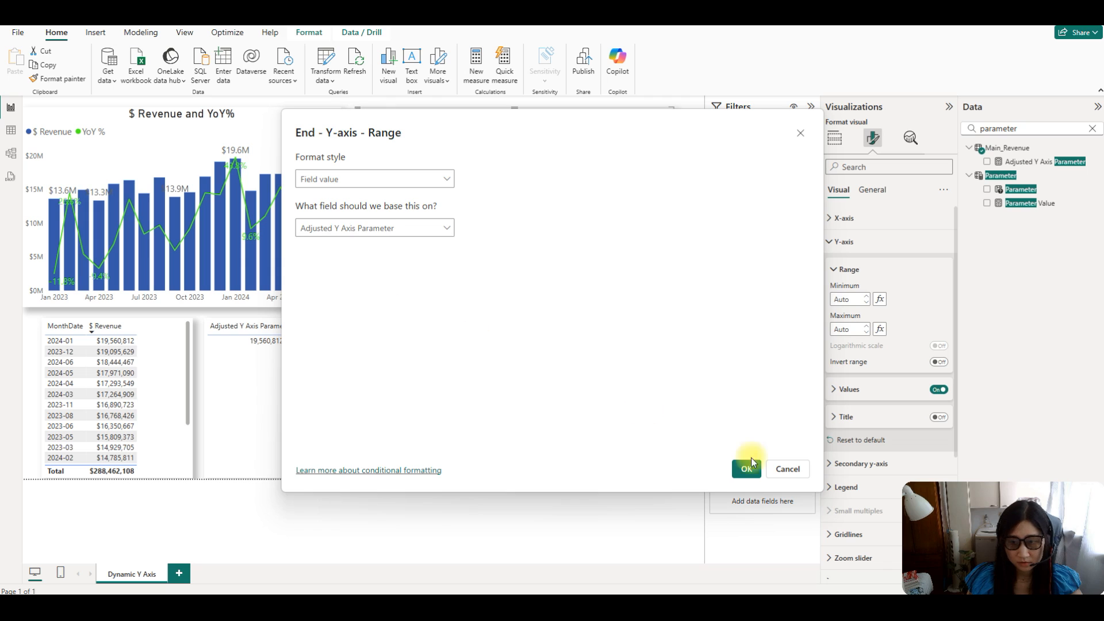
{"action": "left_click", "coordinate": [746, 469]}
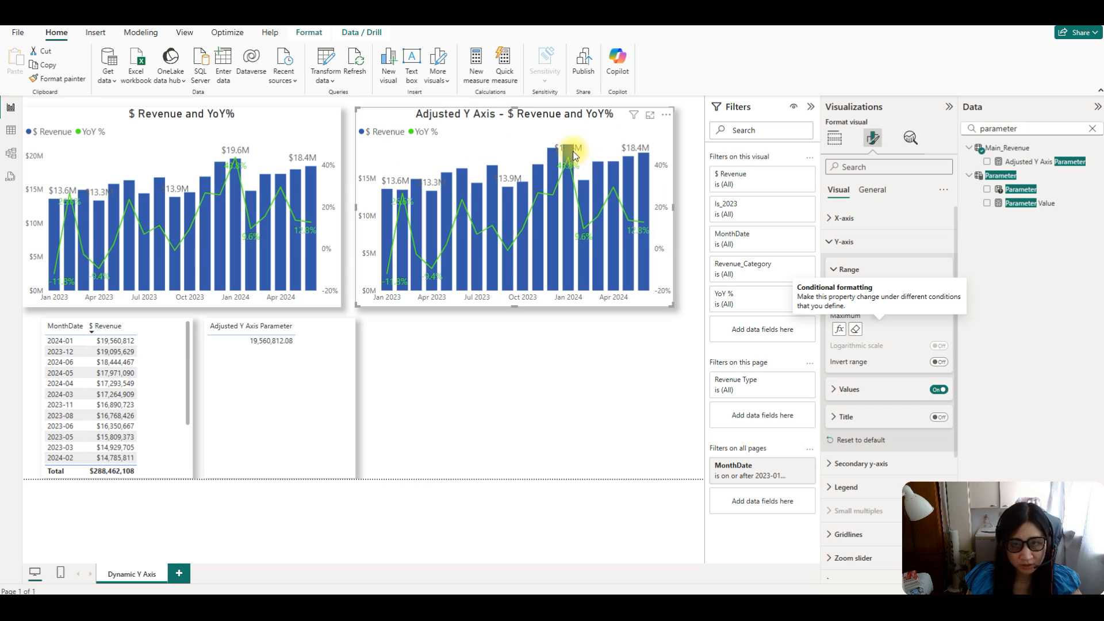
{"action": "mouse_move", "coordinate": [569, 154]}
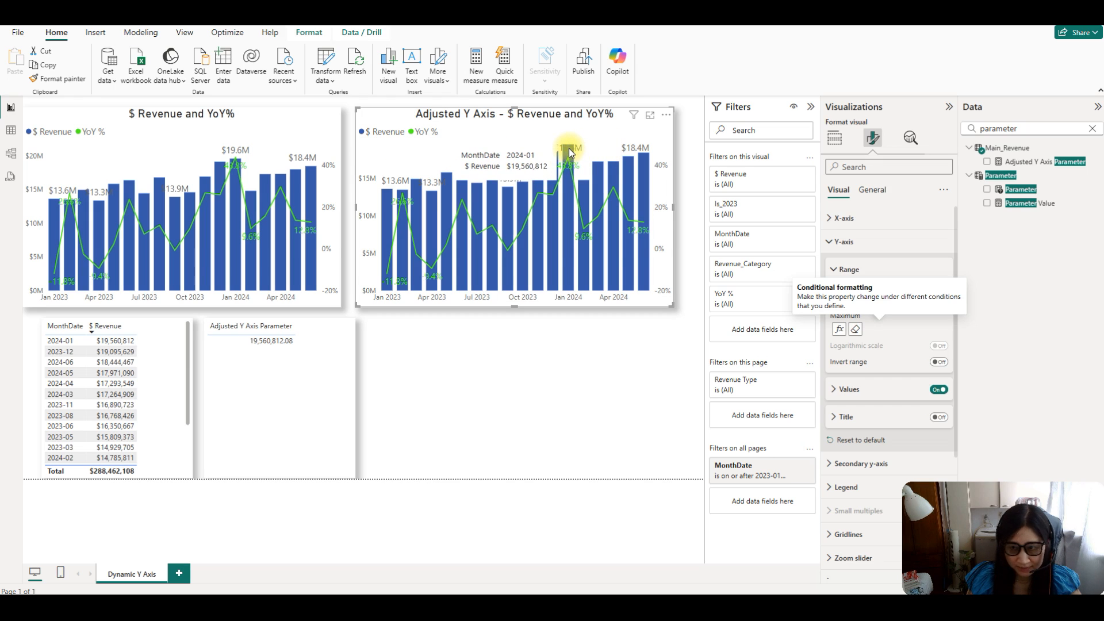
Multiply the MAXX result in the Adjusted Y Axis Parameter measure by 2 and commit the formula.
{"action": "left_click", "coordinate": [332, 407]}
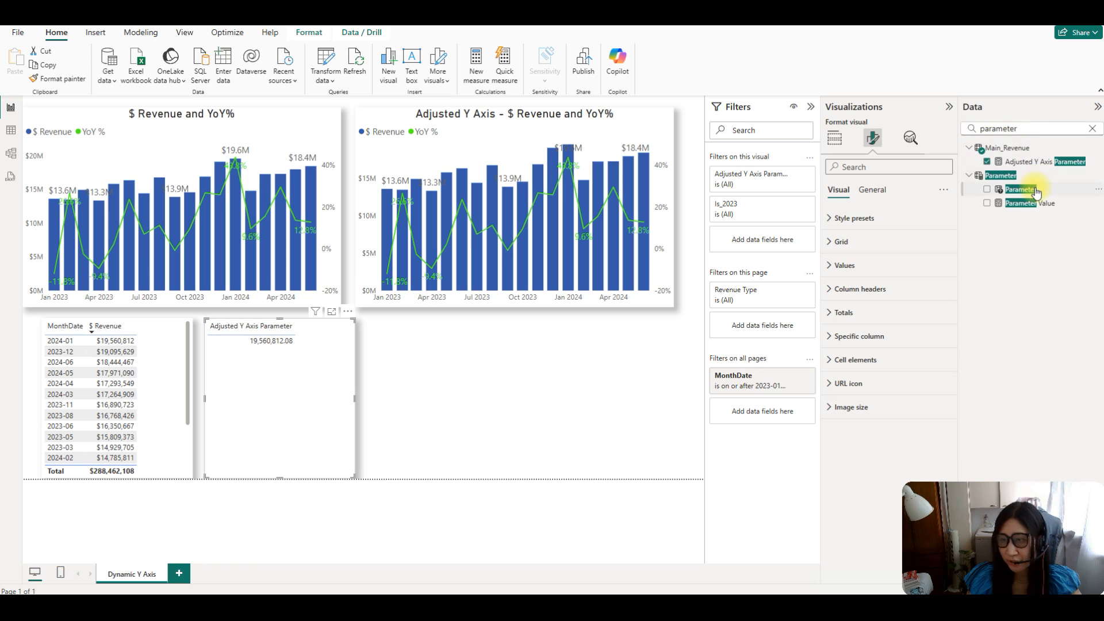
{"action": "left_click", "coordinate": [1035, 163]}
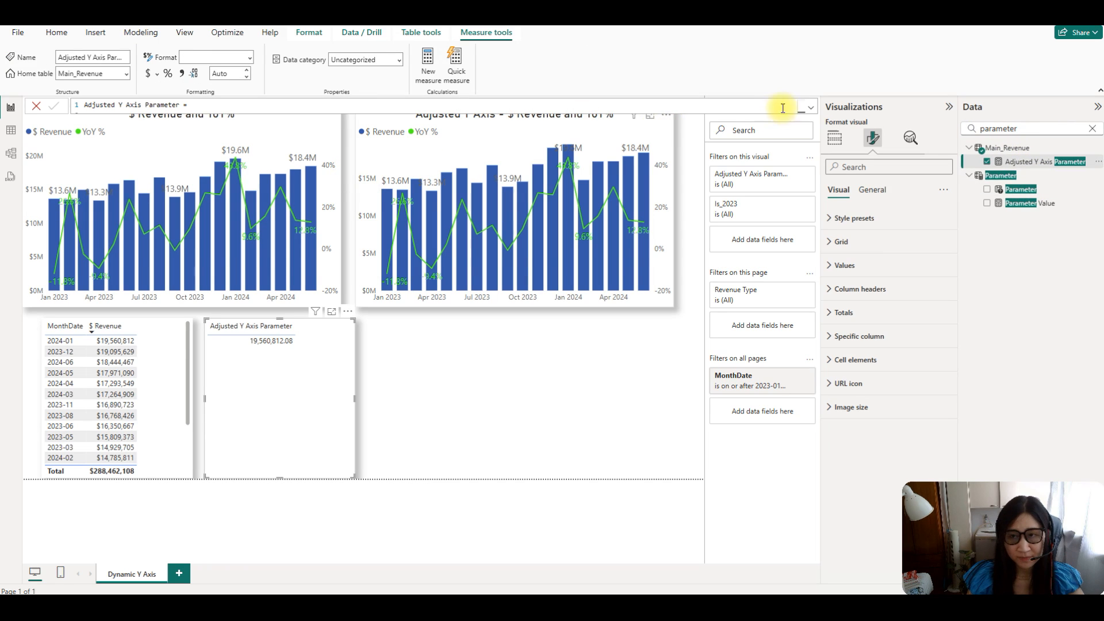
{"action": "left_click", "coordinate": [809, 111]}
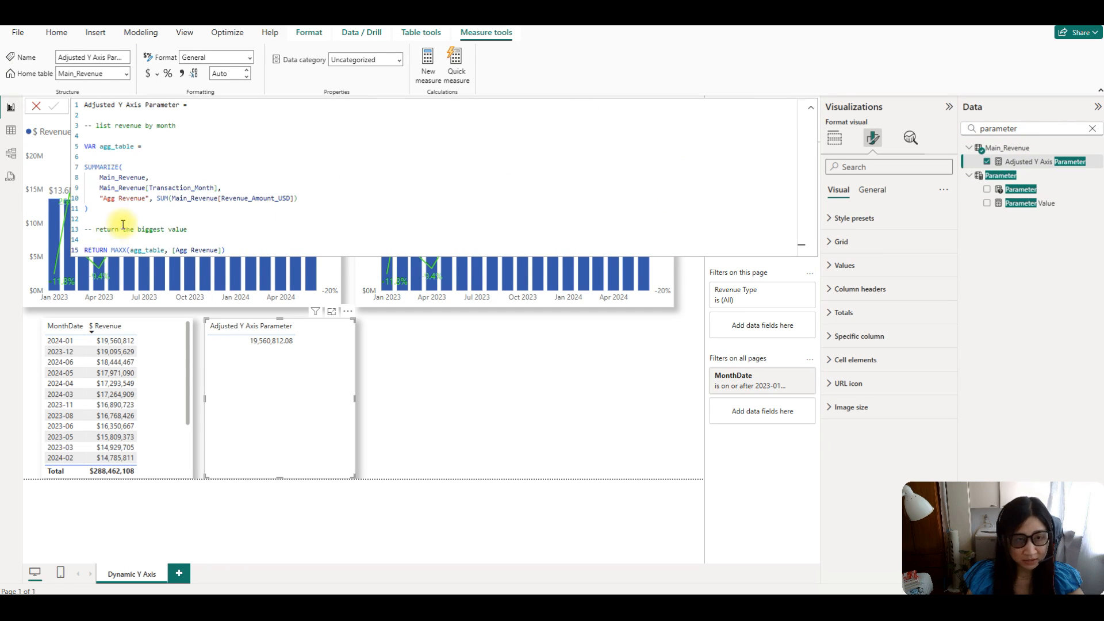
{"action": "left_click", "coordinate": [239, 252]}
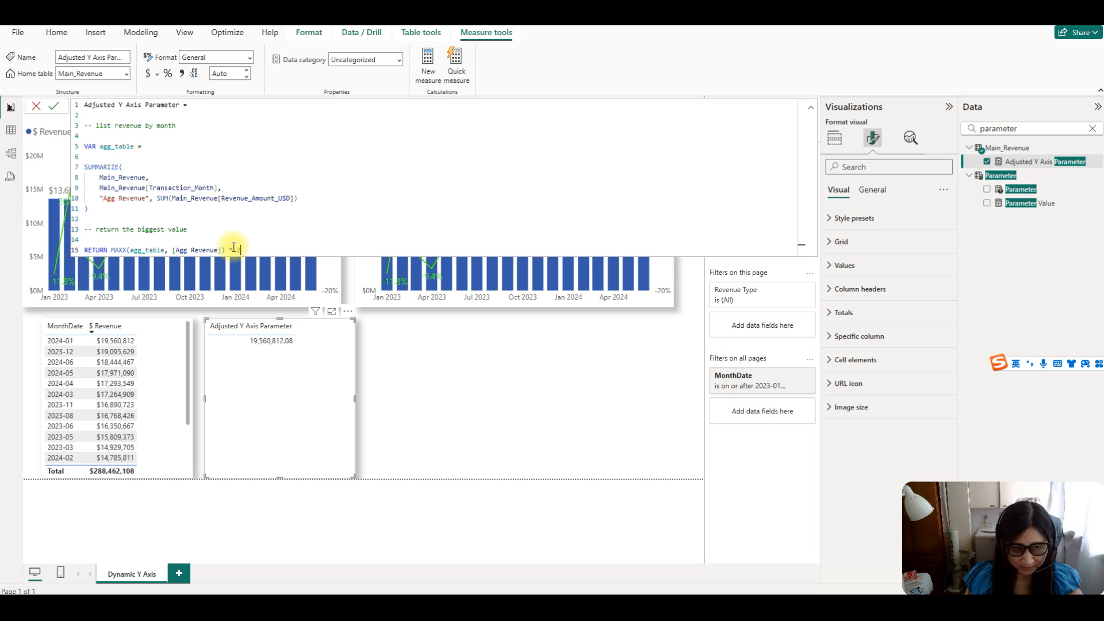
{"action": "type", "text": "* 2"}
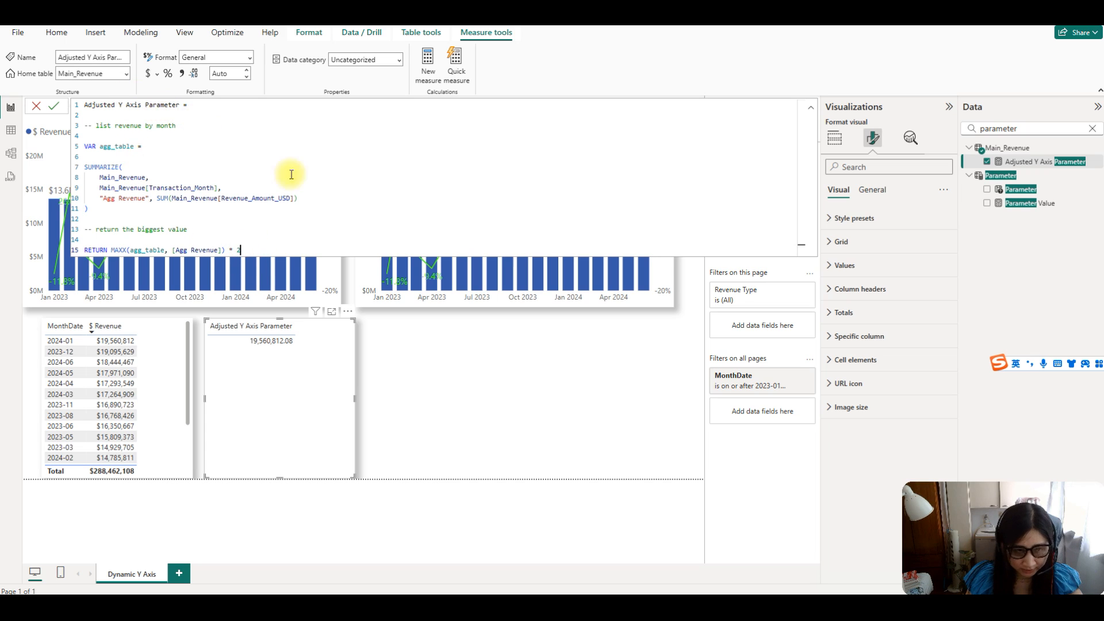
{"action": "left_click", "coordinate": [58, 108]}
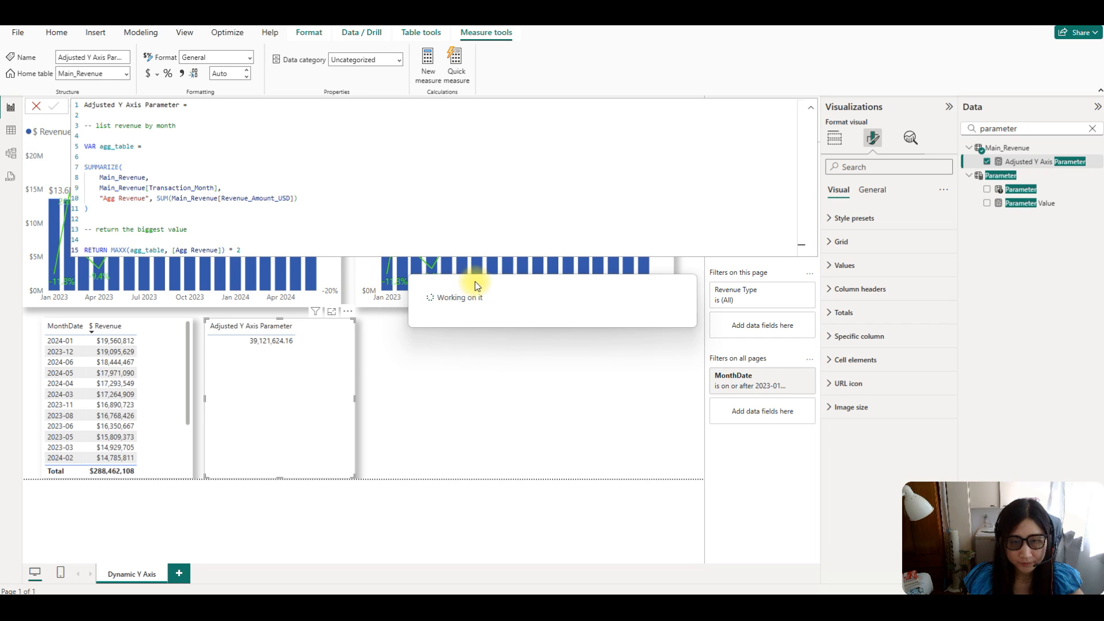
{"action": "left_click", "coordinate": [810, 108]}
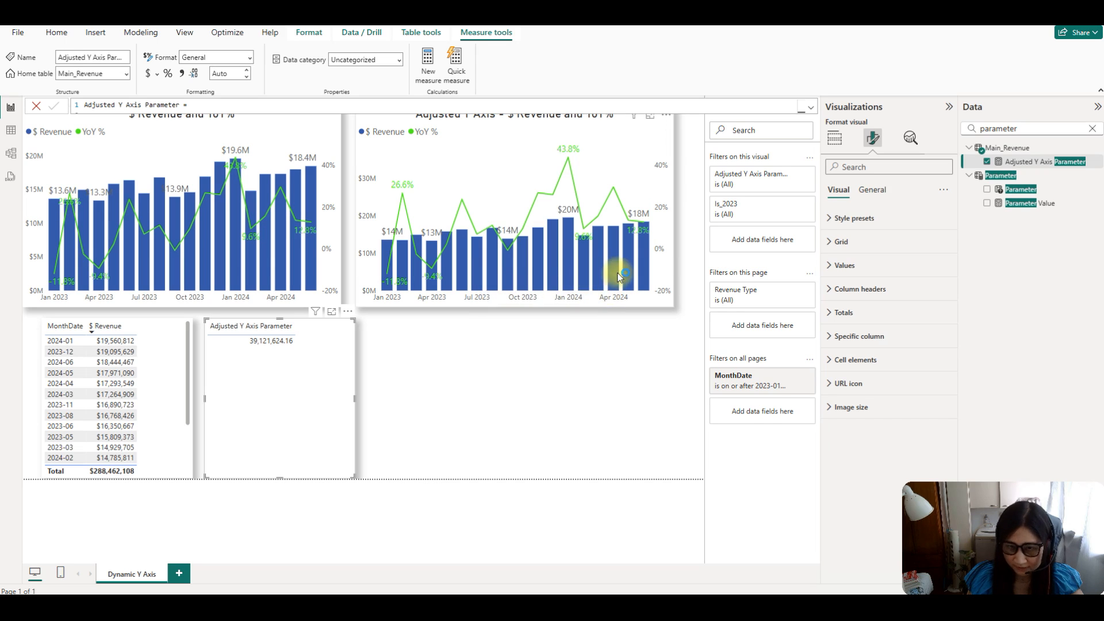
Filter the page's Revenue Type to Retailing to check how the adjusted chart's Y-axis responds.
{"action": "mouse_move", "coordinate": [561, 181]}
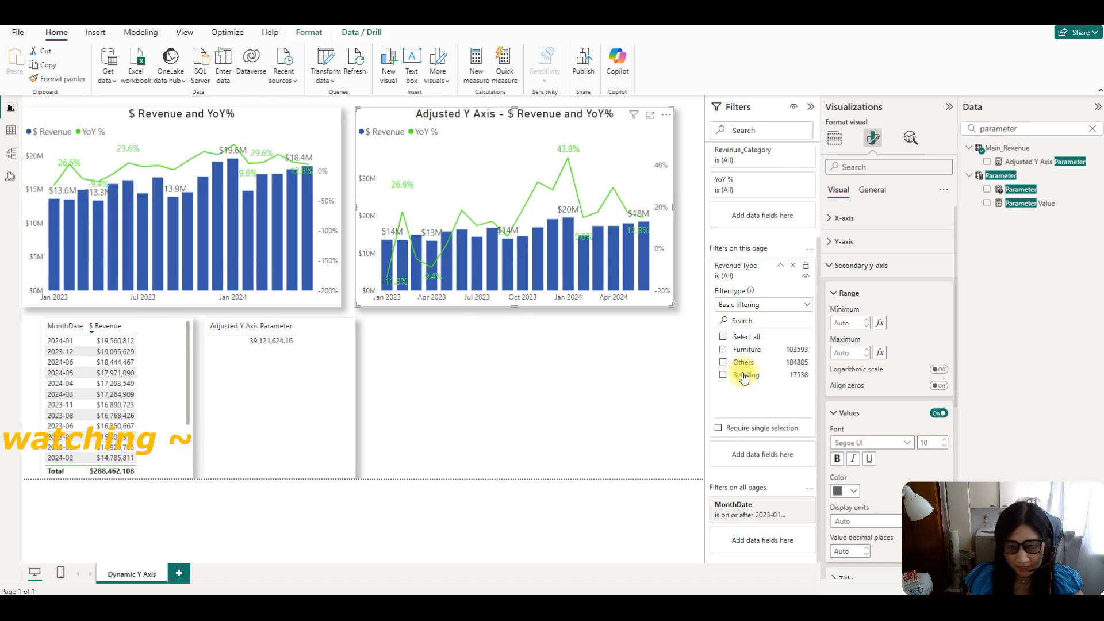
{"action": "left_click", "coordinate": [744, 375]}
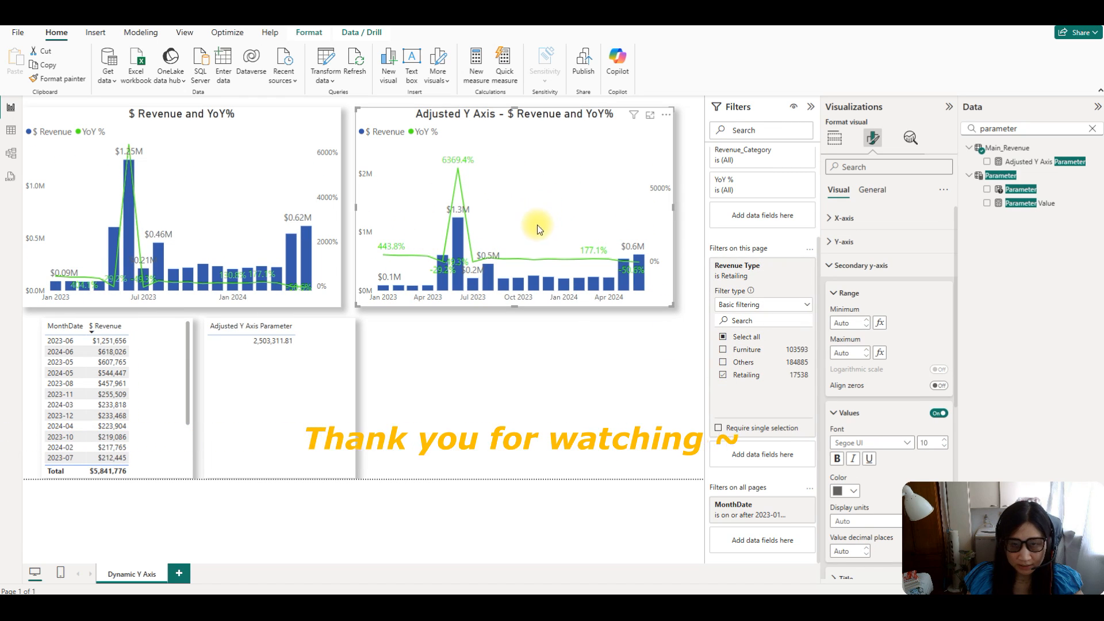